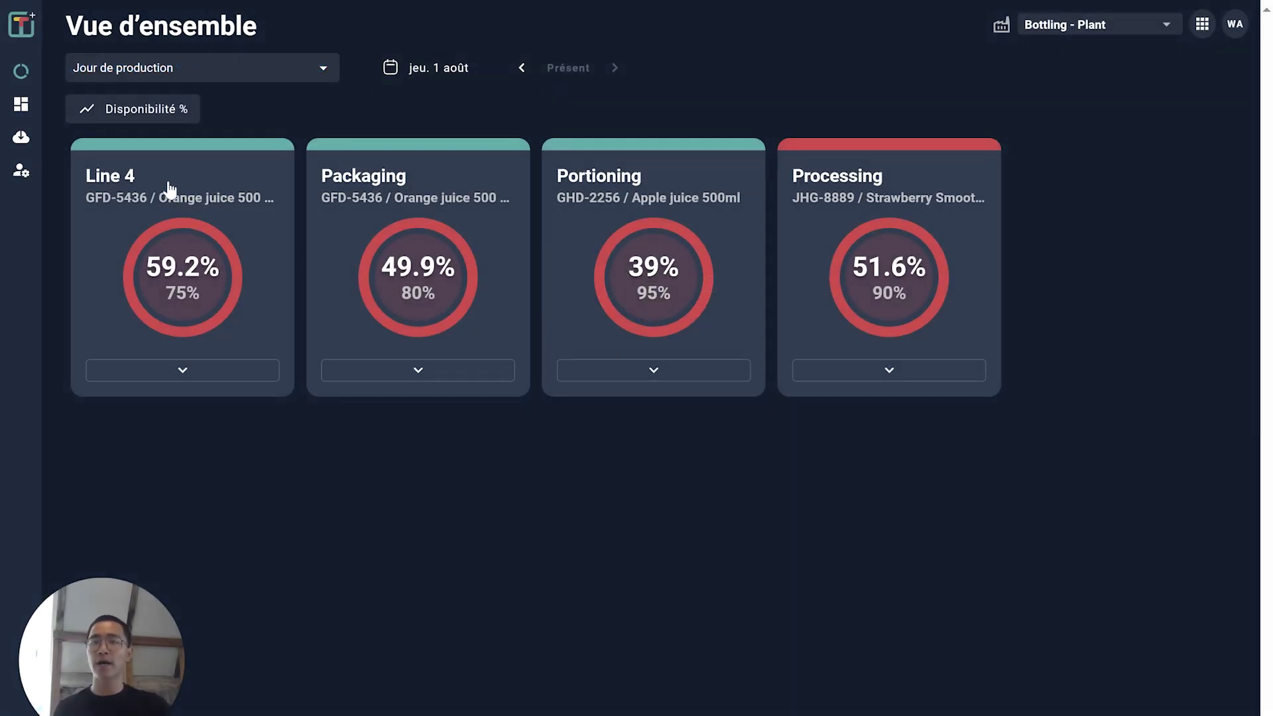
Open the settings of the Line 4 production unit to view its objectives, unit and hourly cost
click(27, 171)
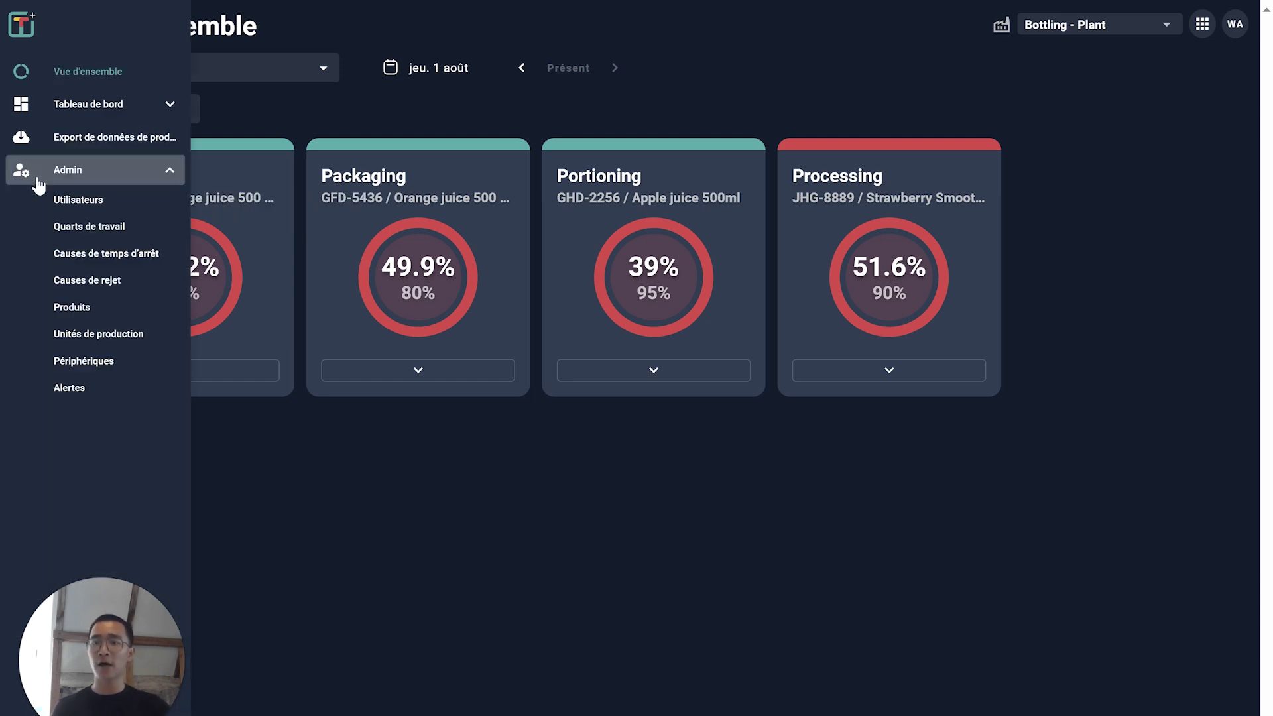
click(94, 338)
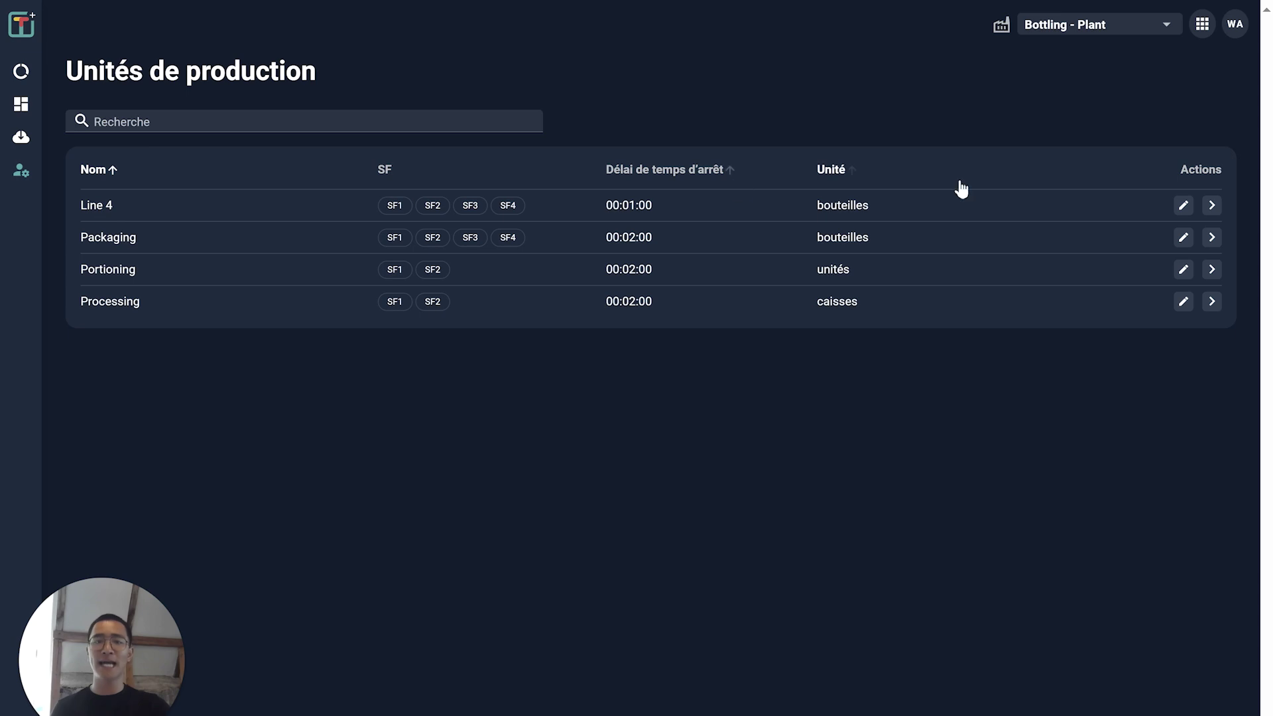
click(1182, 205)
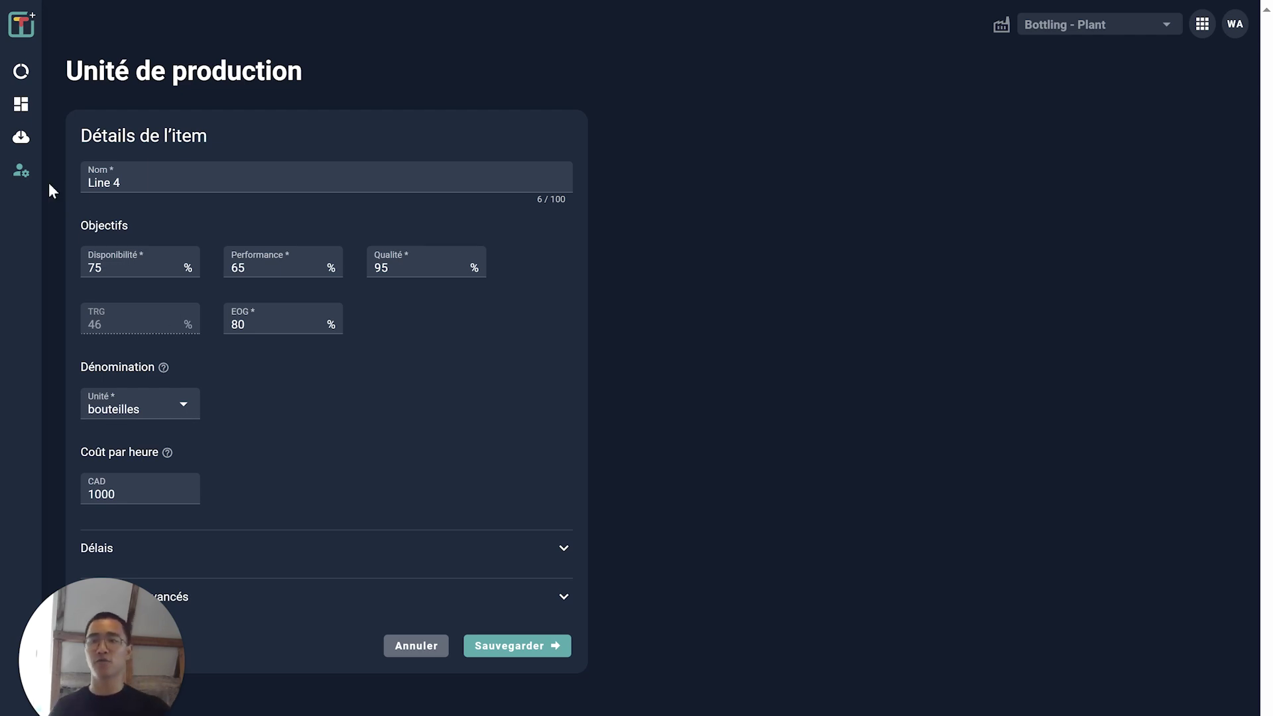
Filter the product list to those associated with Line 4 and open Orange juice 500 mL for editing
mouse_move(24, 172)
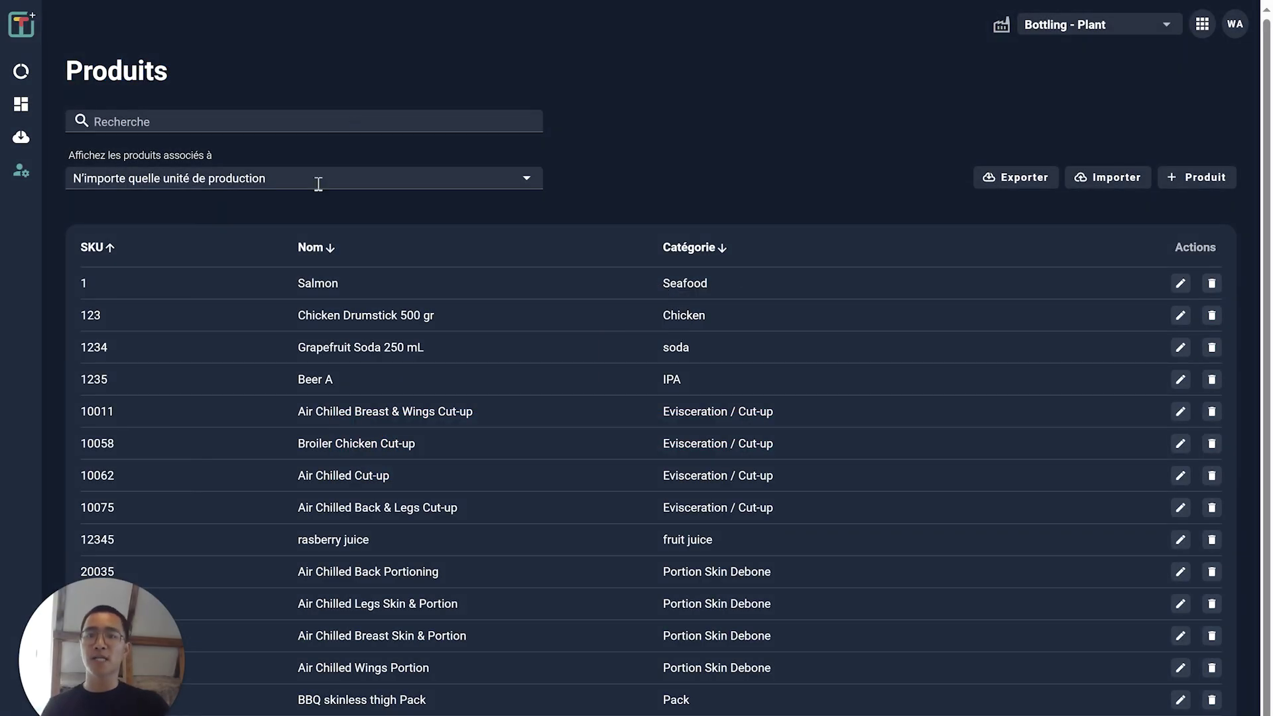
click(318, 179)
click(114, 232)
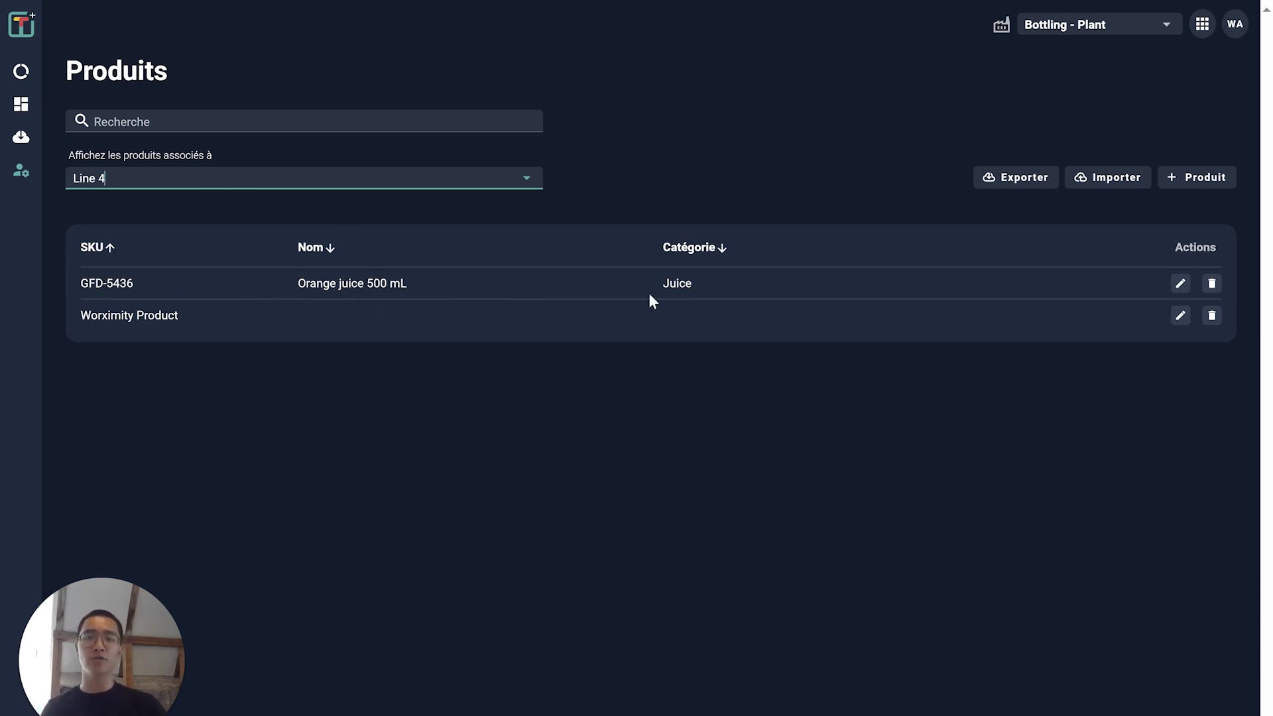
click(1181, 283)
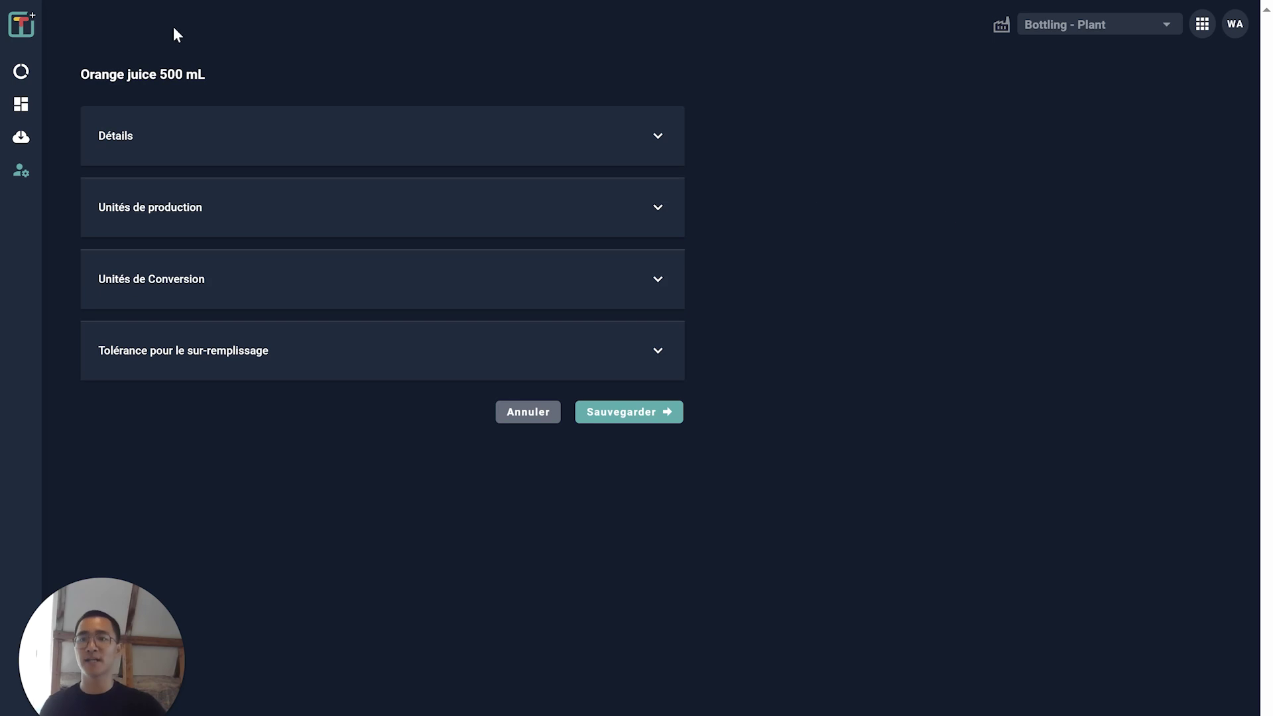
Look over the product's details and the production units associated with it
click(589, 146)
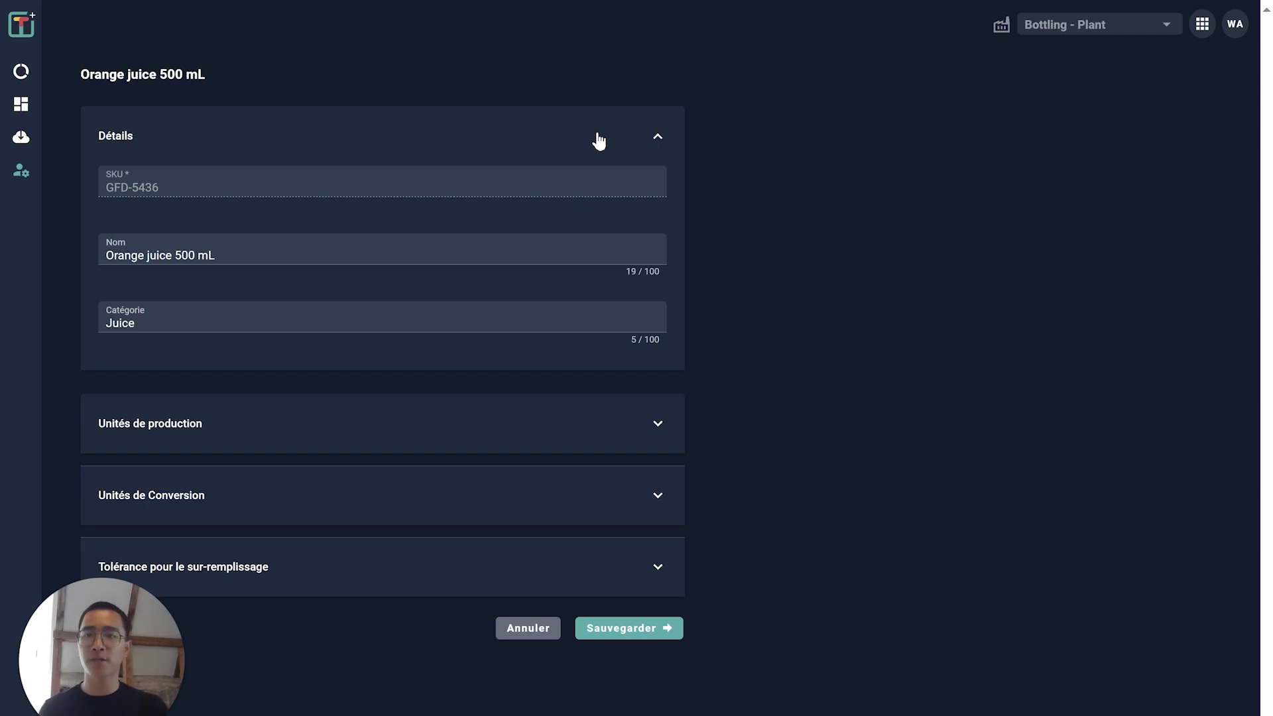
click(599, 141)
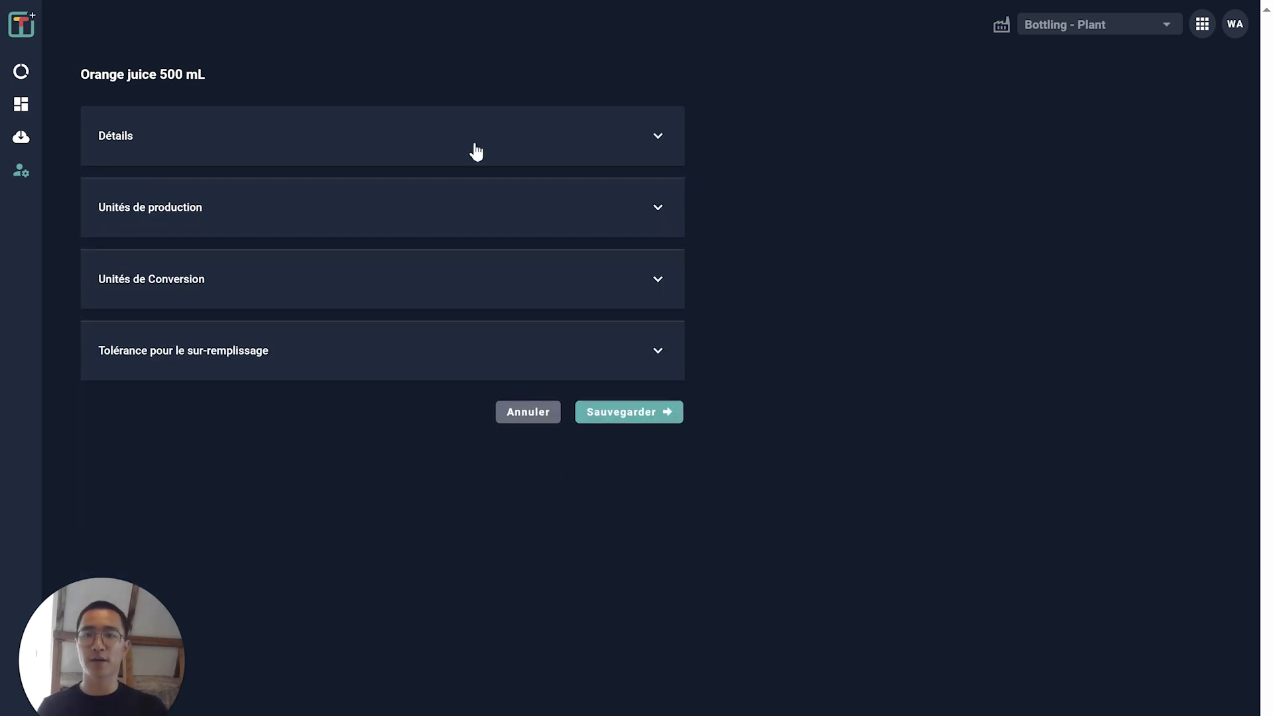
click(247, 226)
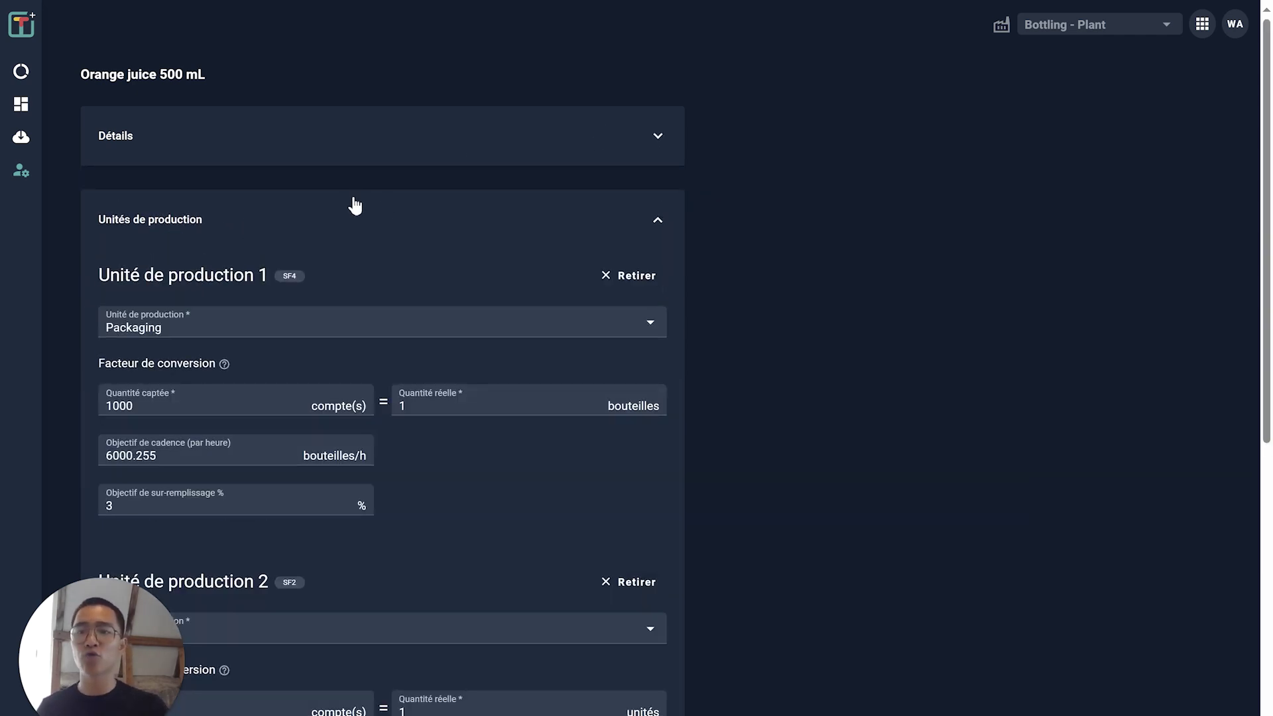
scroll(409, 218, down, 3)
scroll(408, 219, up, 3)
scroll(409, 219, down, 10)
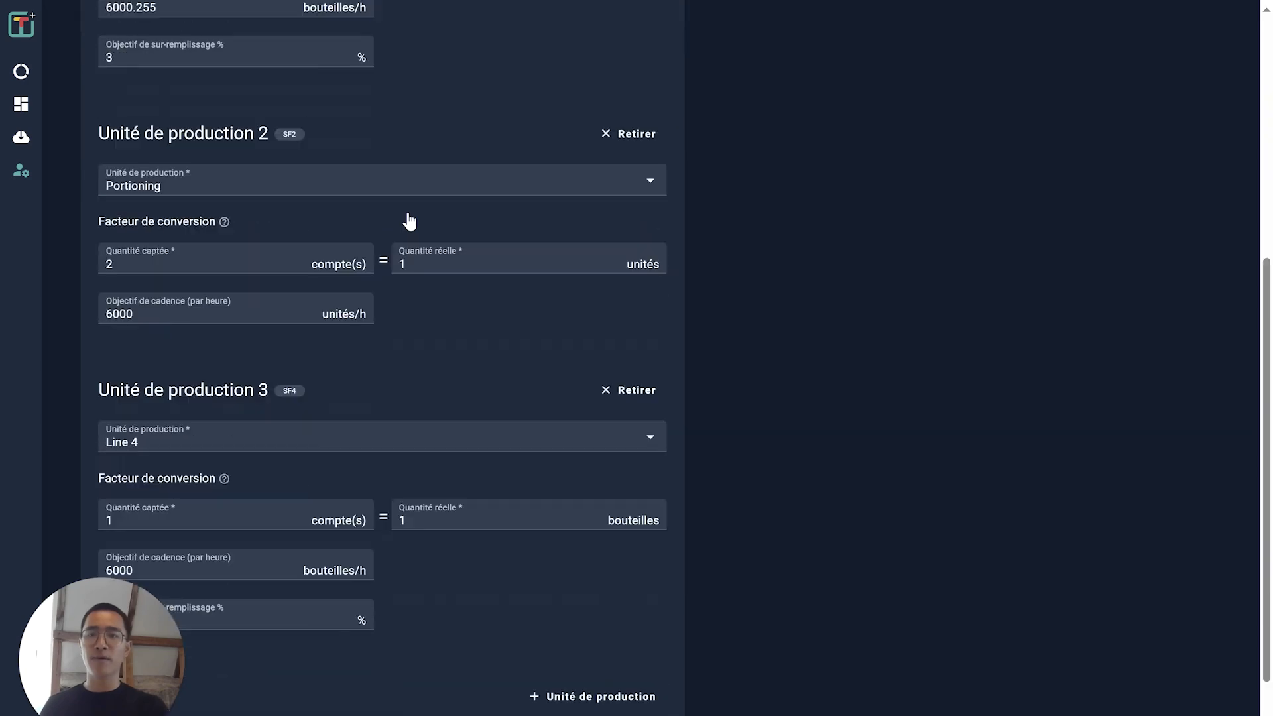
scroll(406, 218, up, 10)
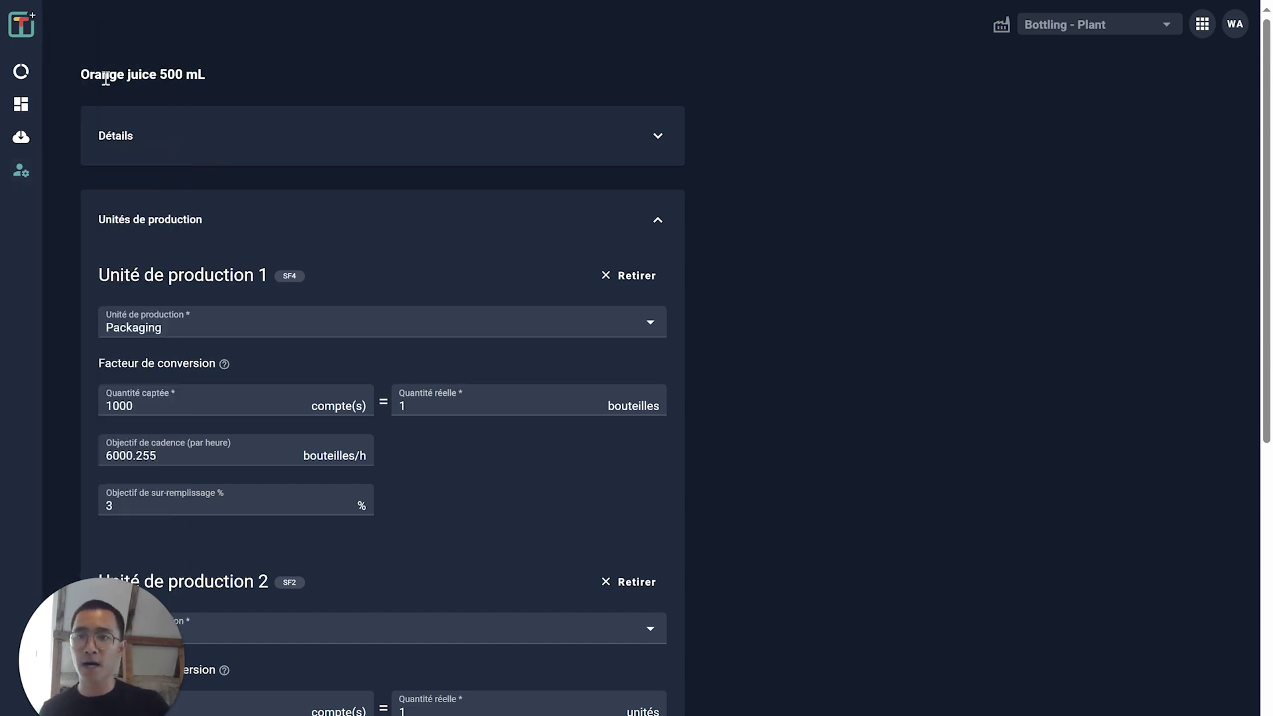
Examine the conversion factors, hourly rate targets and overfill targets set for Packaging, Portioning and Line 4
scroll(282, 302, down, 3)
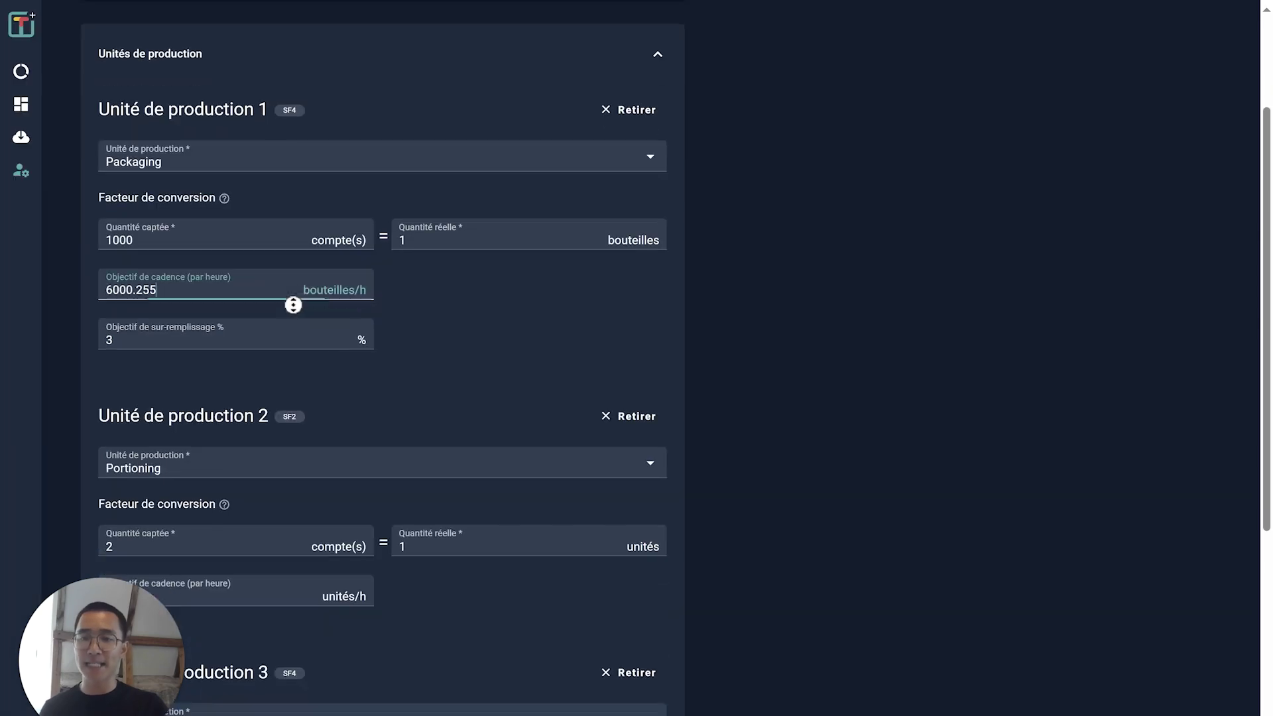
click(285, 300)
scroll(281, 278, down, 2)
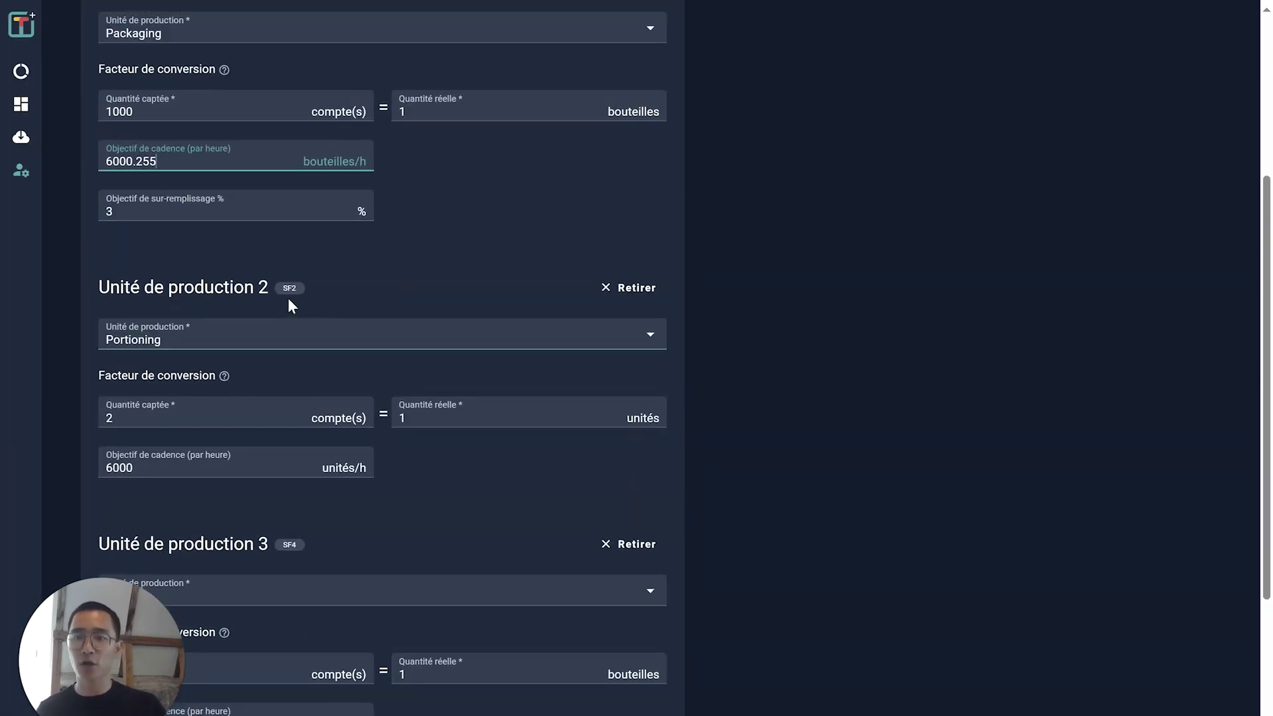
scroll(287, 298, down, 5)
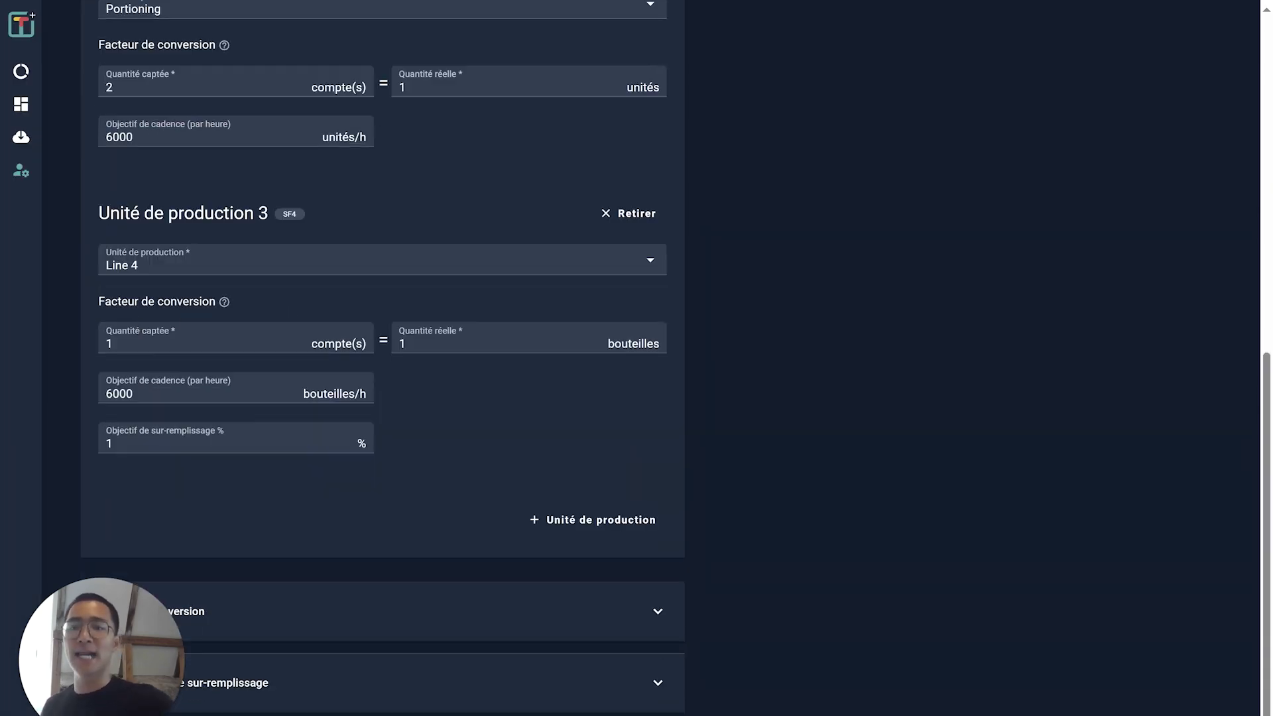
scroll(135, 318, up, 5)
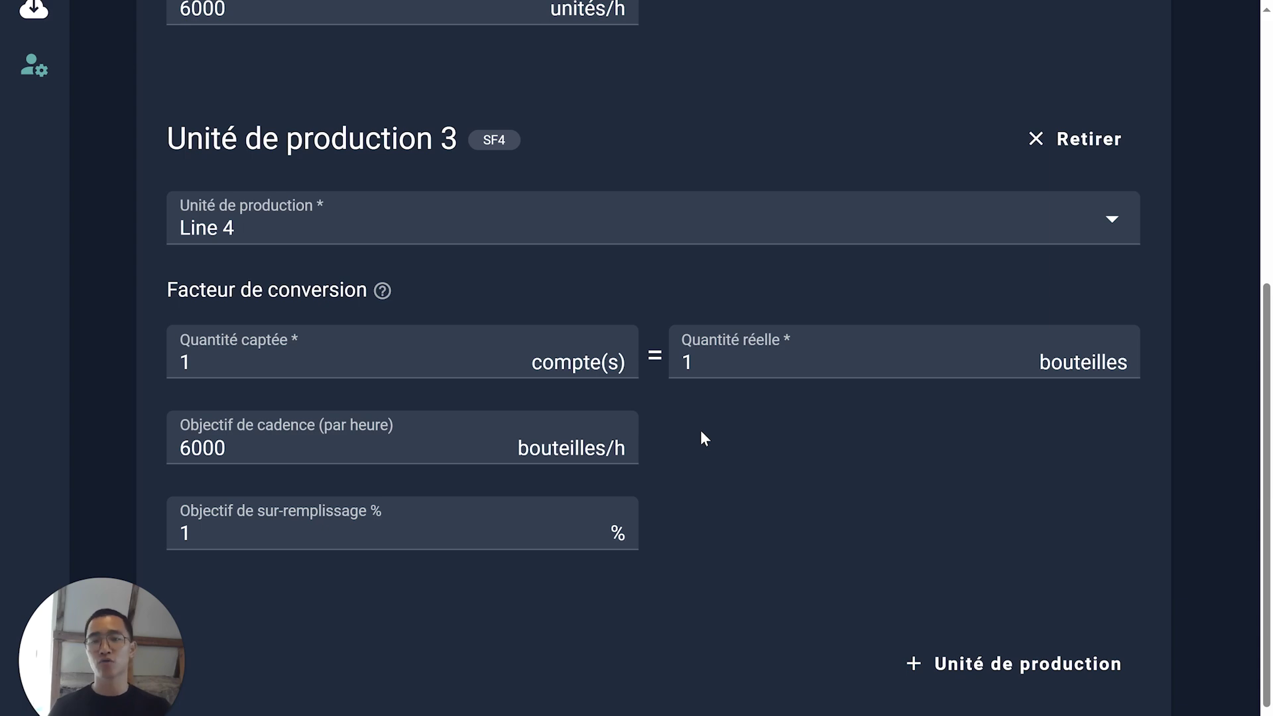
scroll(831, 395, up, 1)
scroll(762, 325, down, 2)
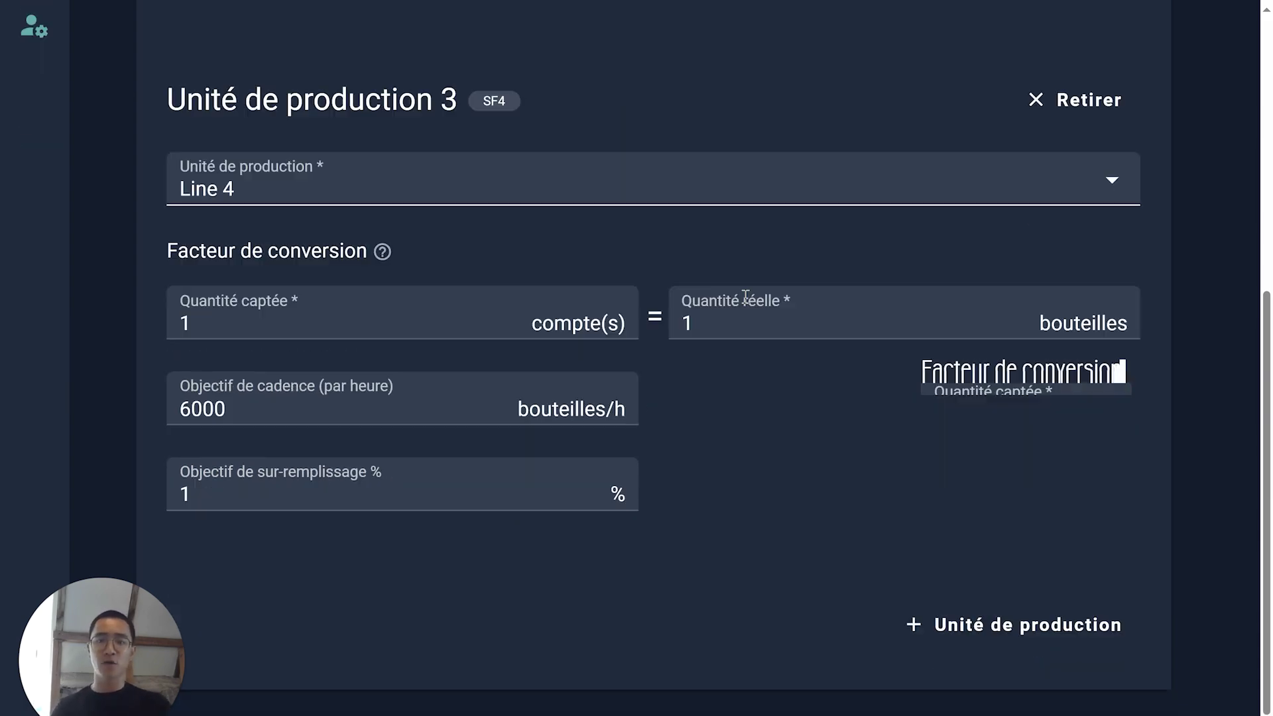
scroll(746, 296, down, 5)
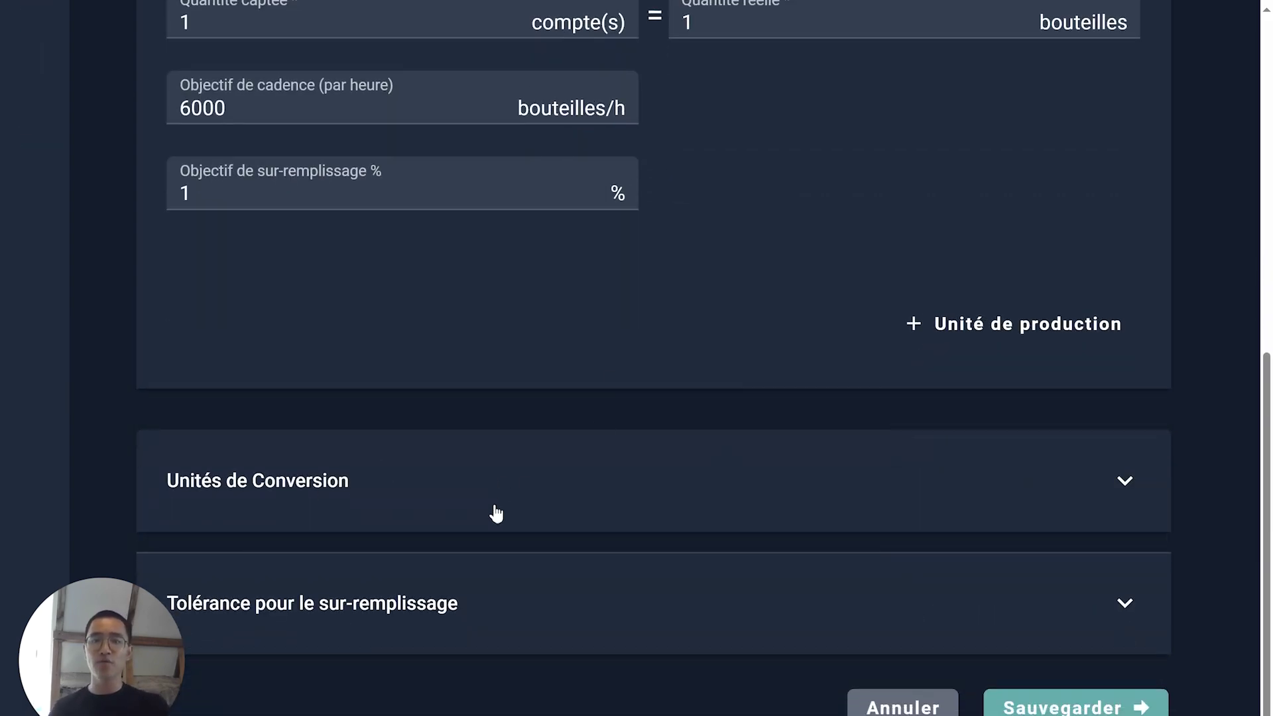
Expand the product's conversion units and compare the existing conversions with the units used by Portioning and Line 4
click(762, 486)
scroll(719, 305, down, 1)
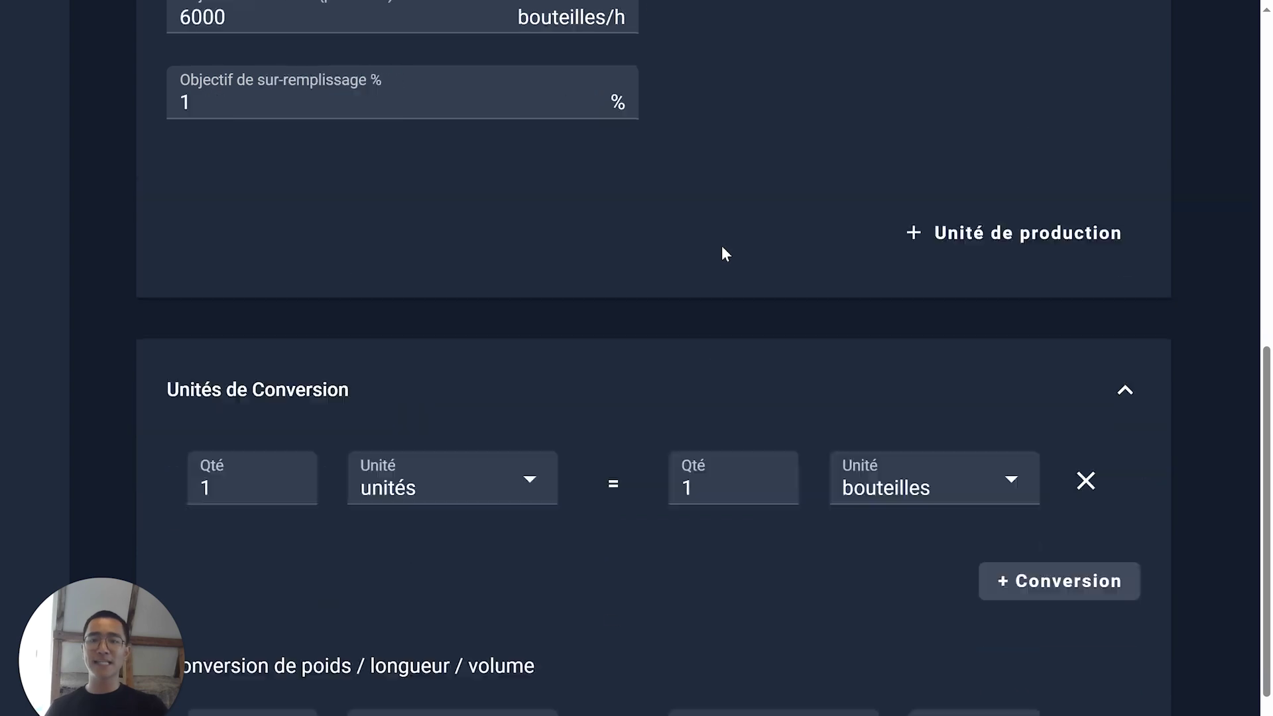
scroll(724, 252, down, 3)
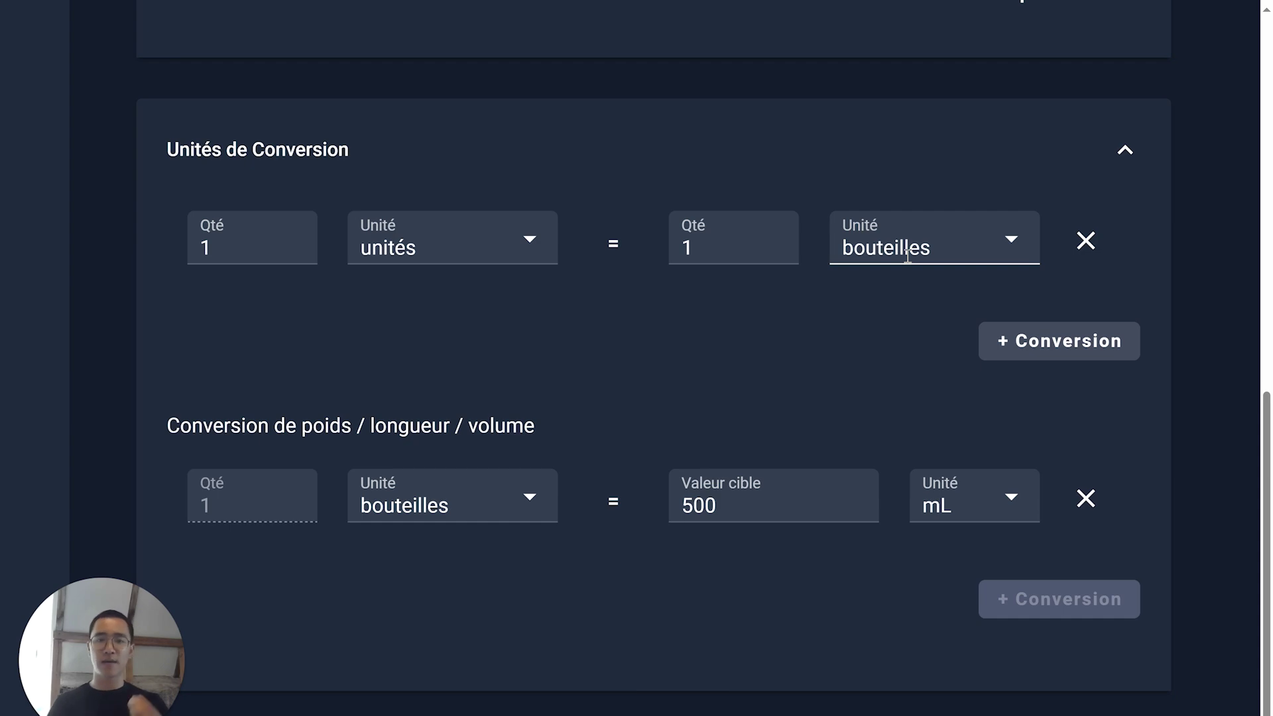
scroll(501, 272, up, 5)
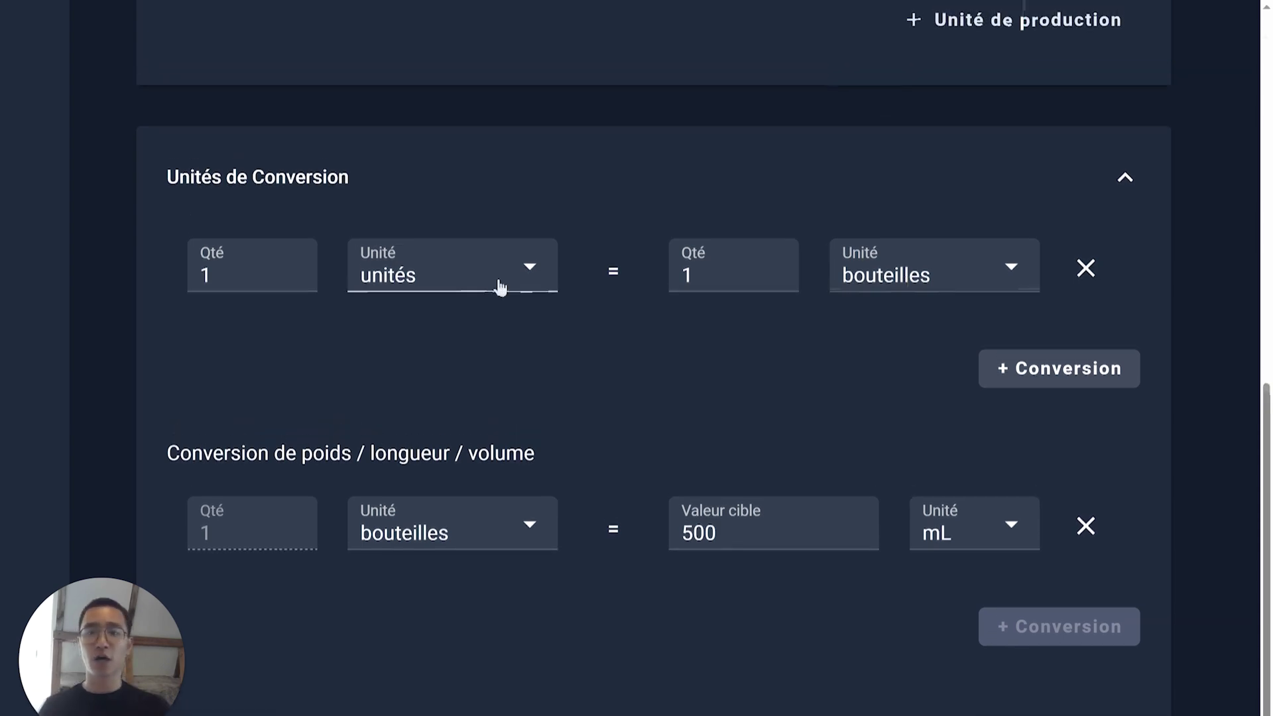
scroll(521, 289, up, 13)
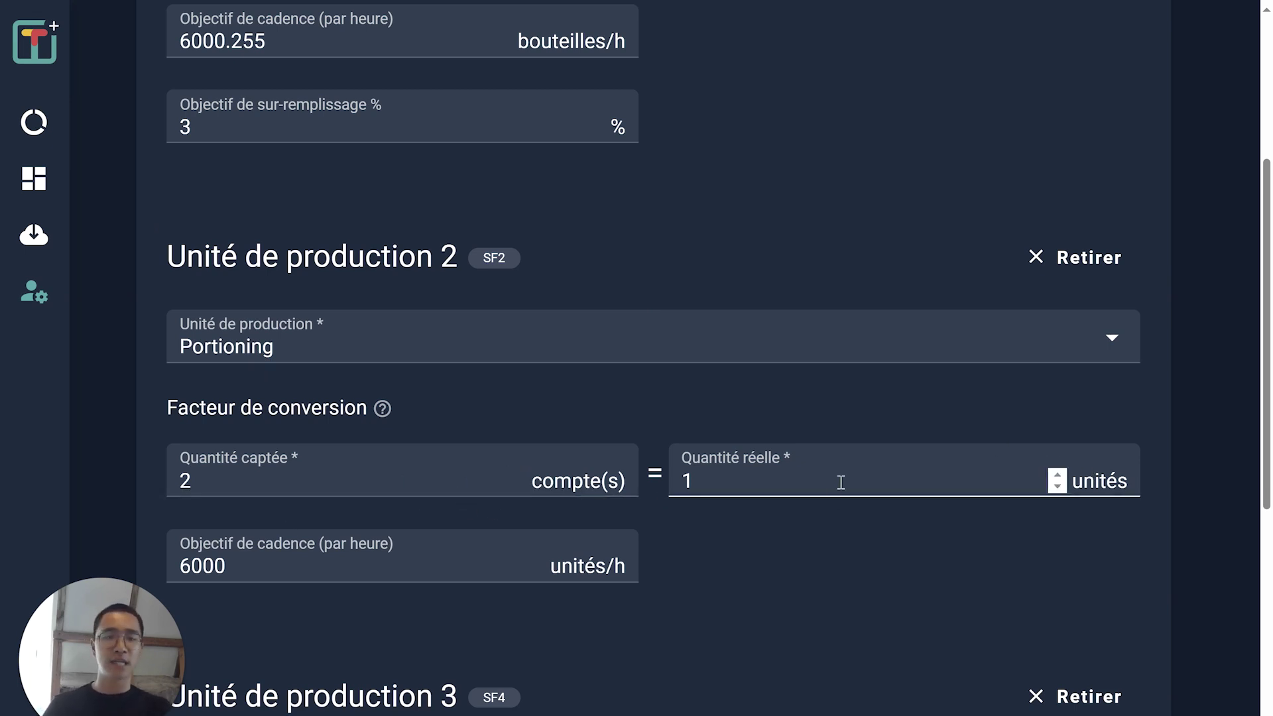
scroll(931, 426, down, 2)
scroll(1101, 345, down, 3)
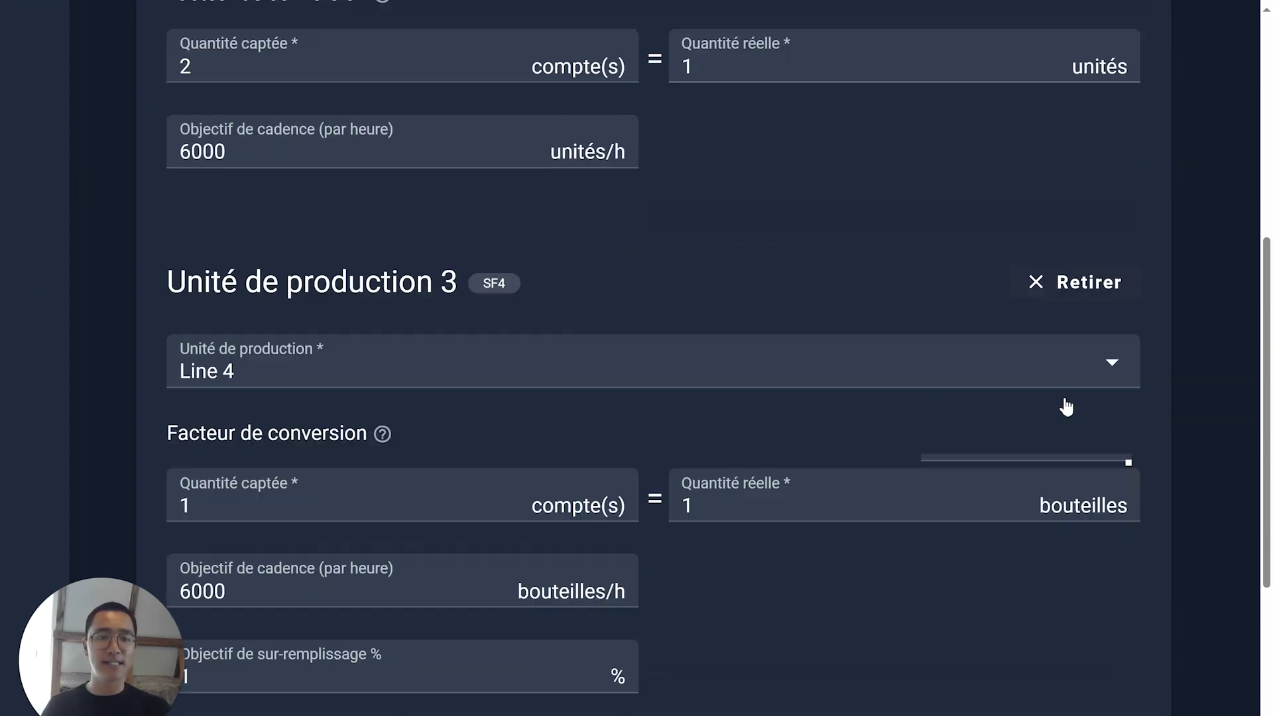
scroll(880, 500, up, 3)
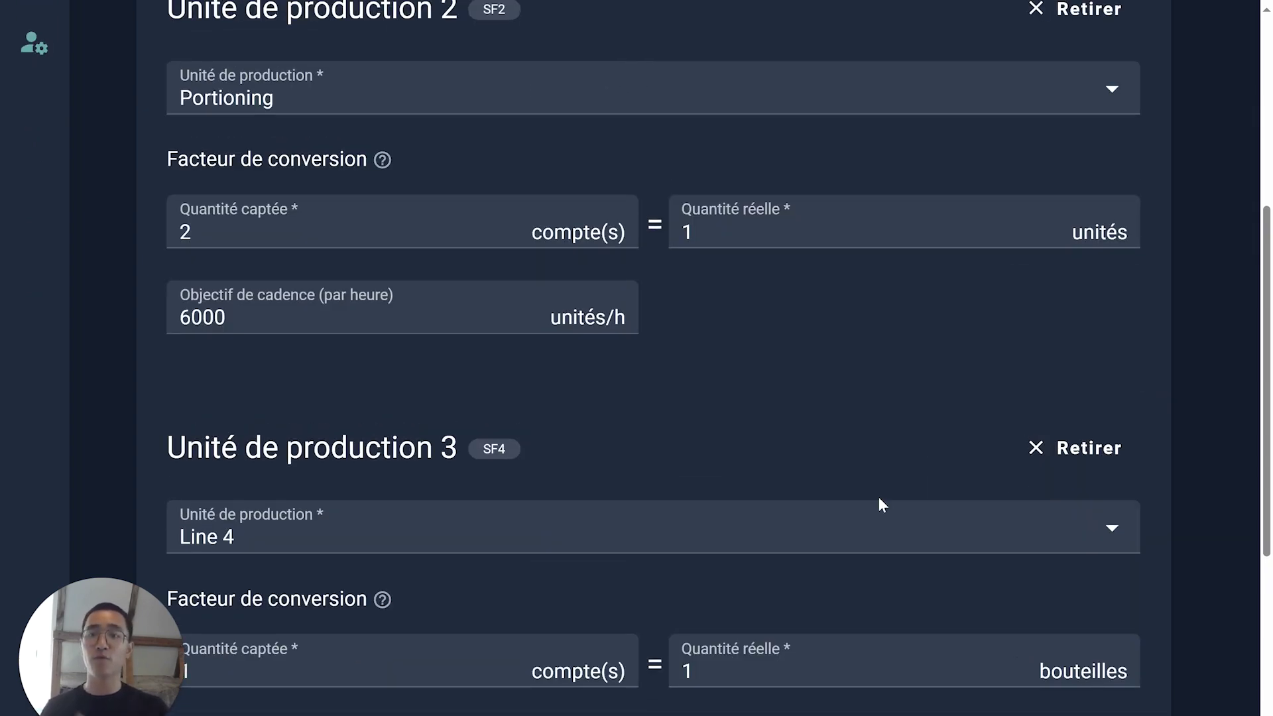
scroll(878, 496, down, 10)
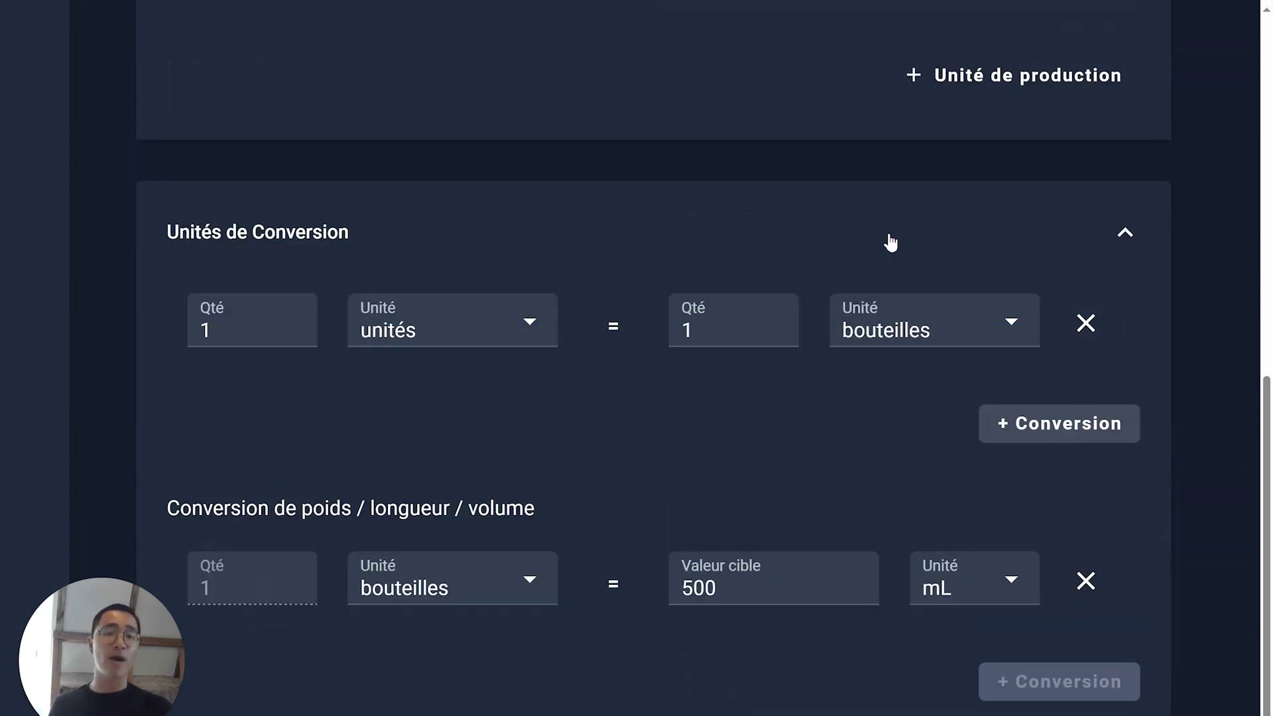
Add a unit conversion to the product where 6 bouteilles equal 1 caisses
click(1070, 435)
click(236, 406)
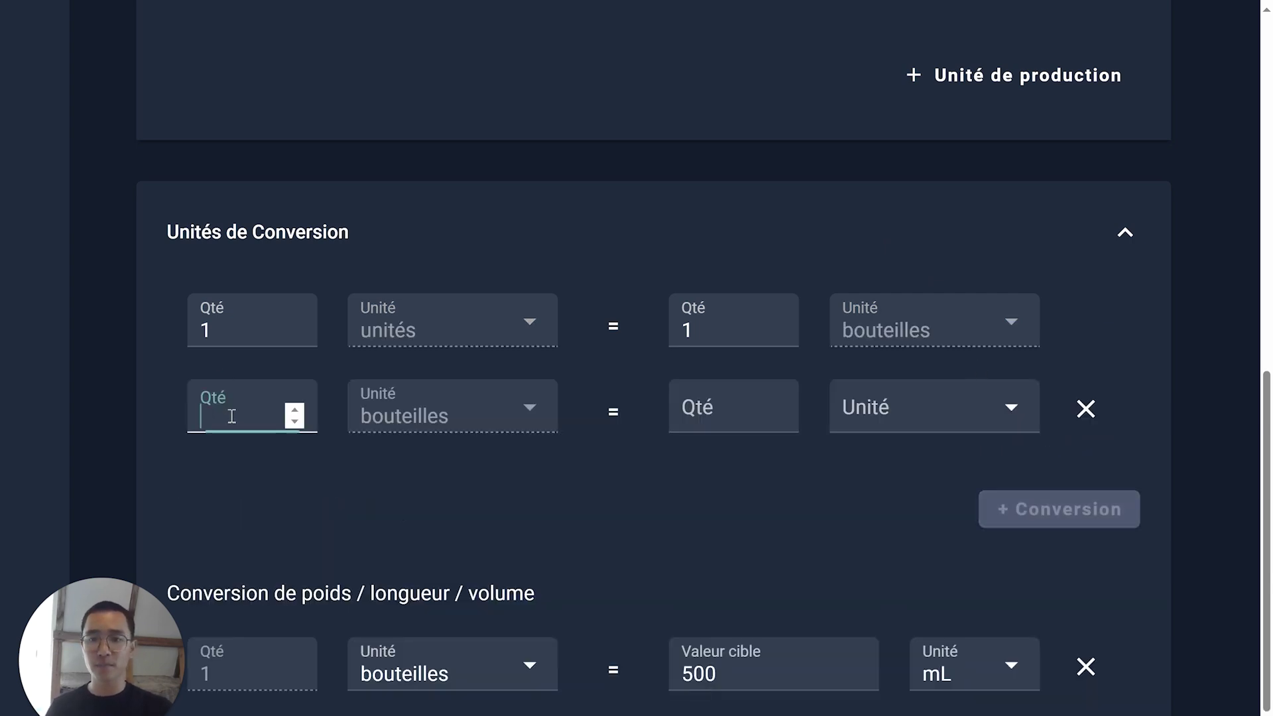
text(1)
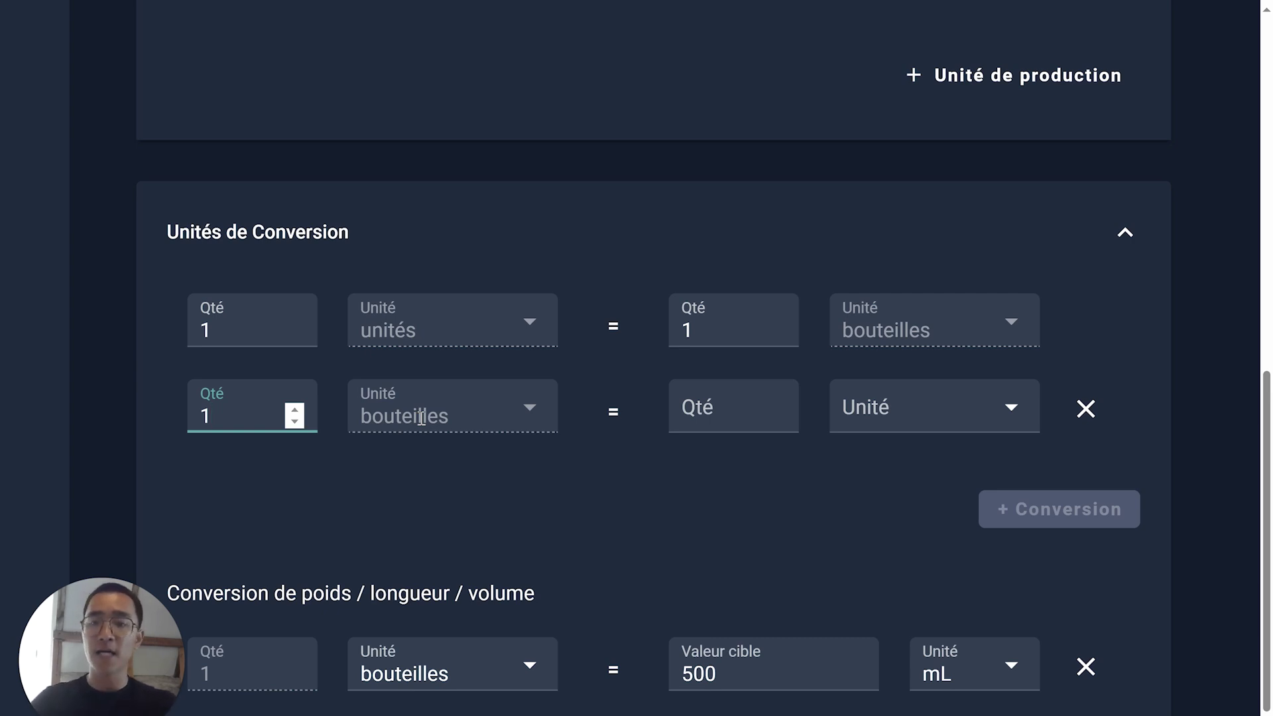
key(BackSpace)
text(6)
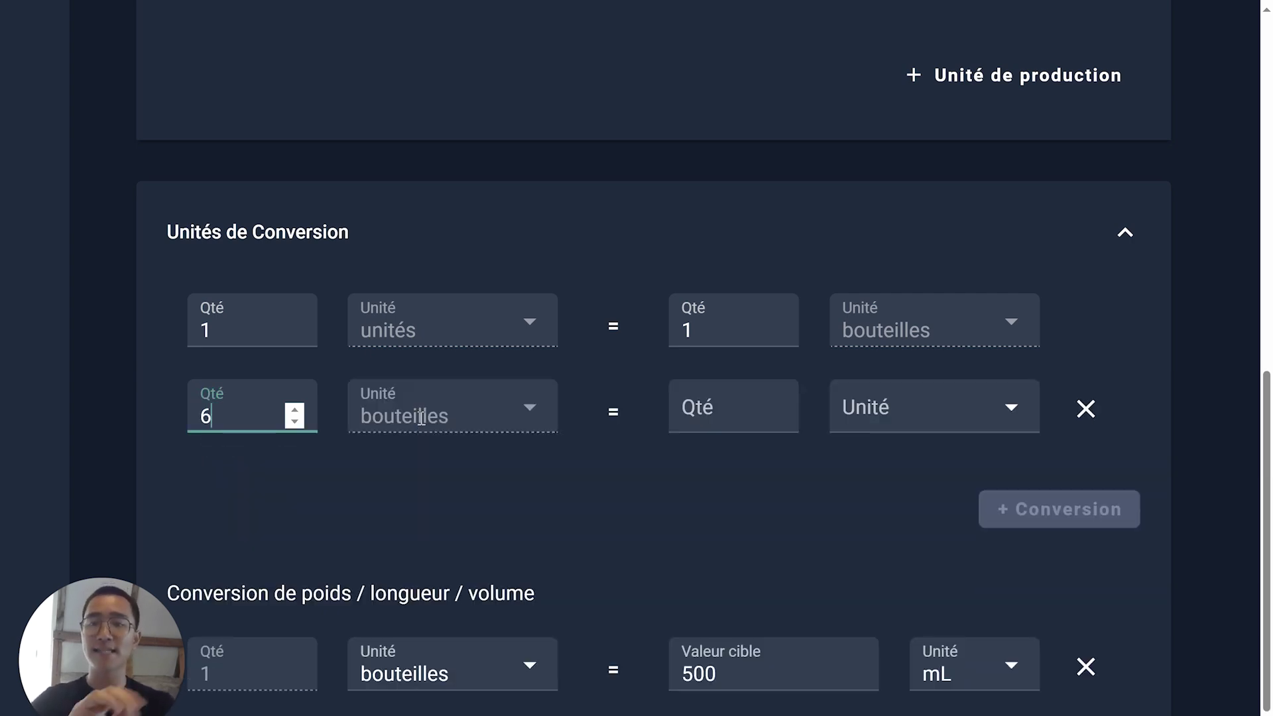
click(723, 406)
text(1)
click(877, 413)
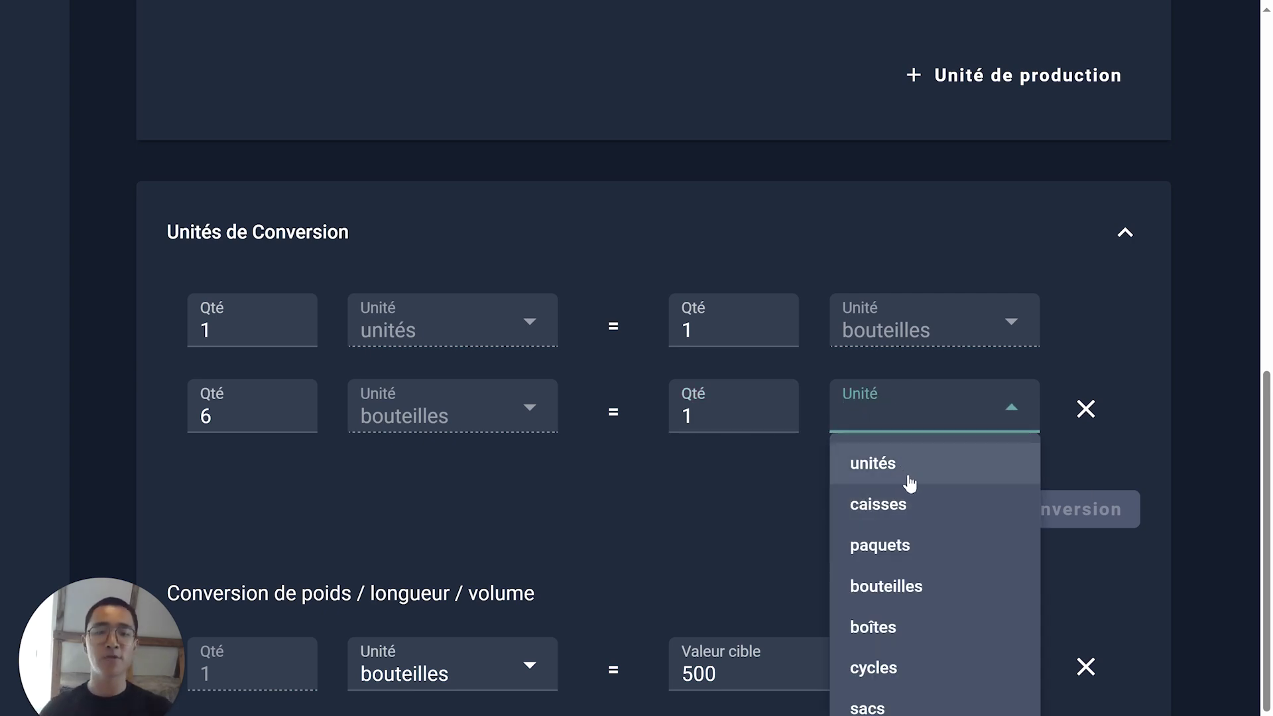
click(890, 505)
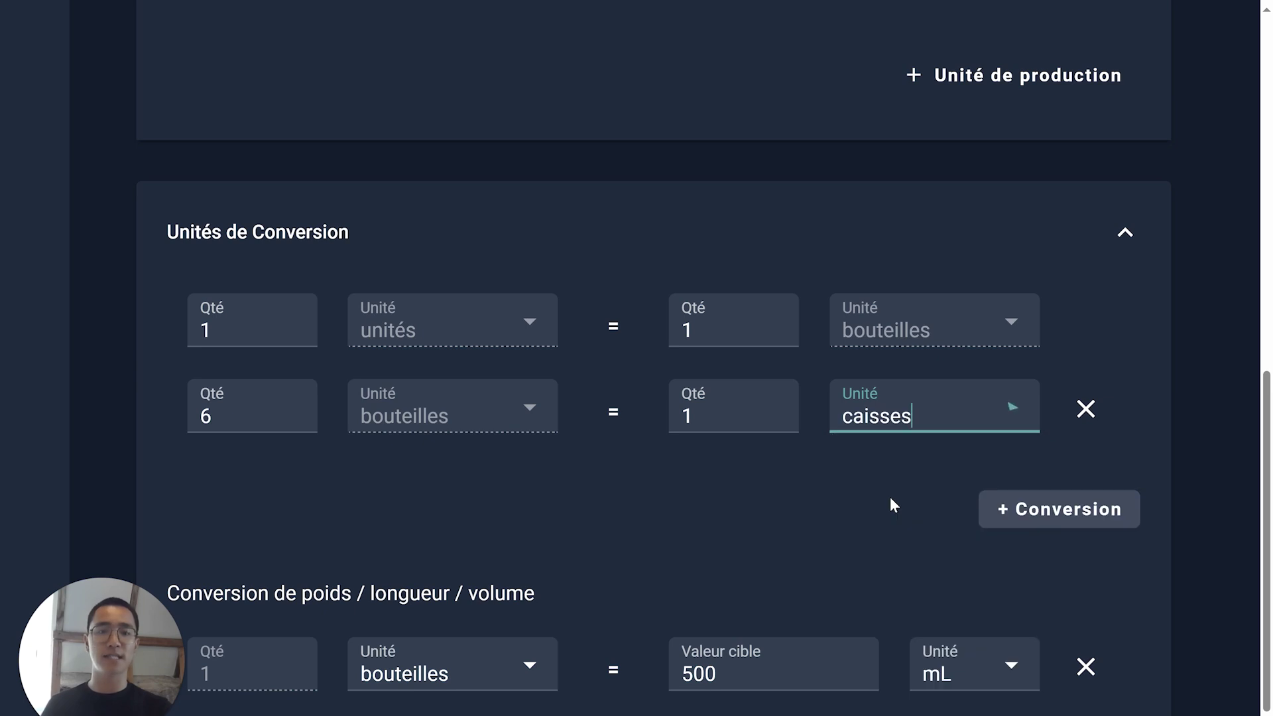
click(690, 516)
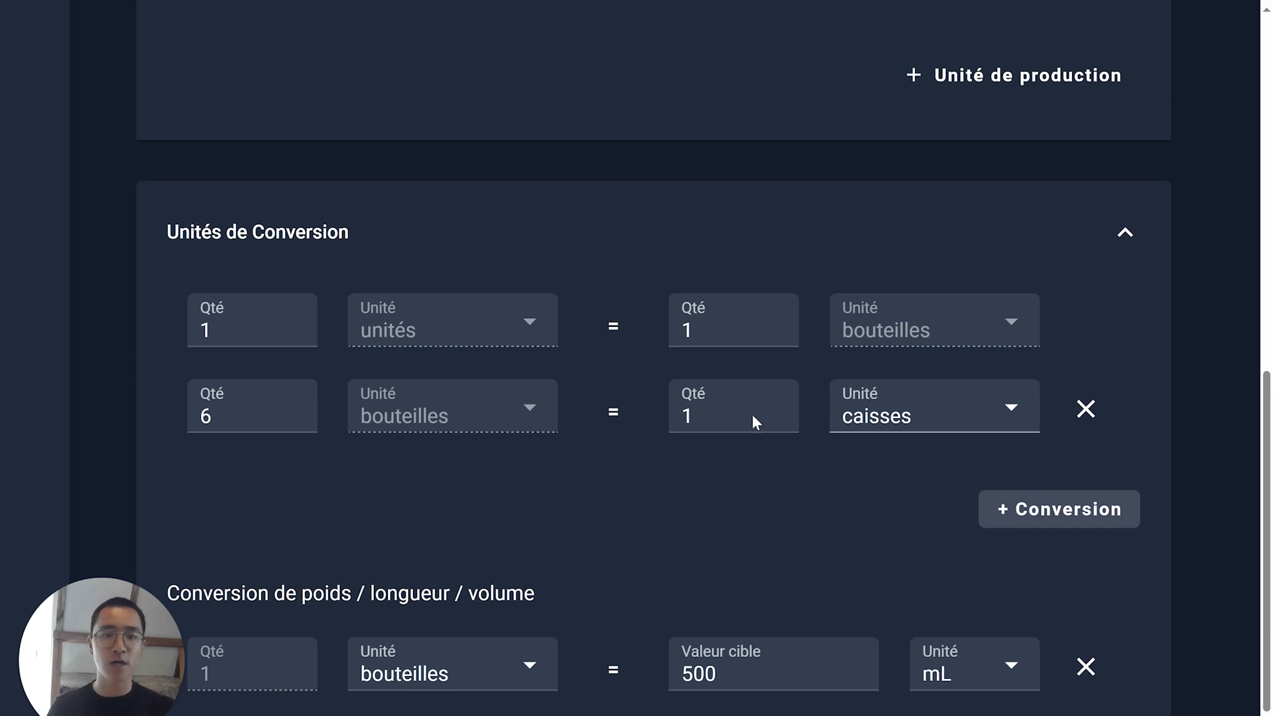
Add another unit conversion where 120 caisses equal 1 pallettes
click(1052, 519)
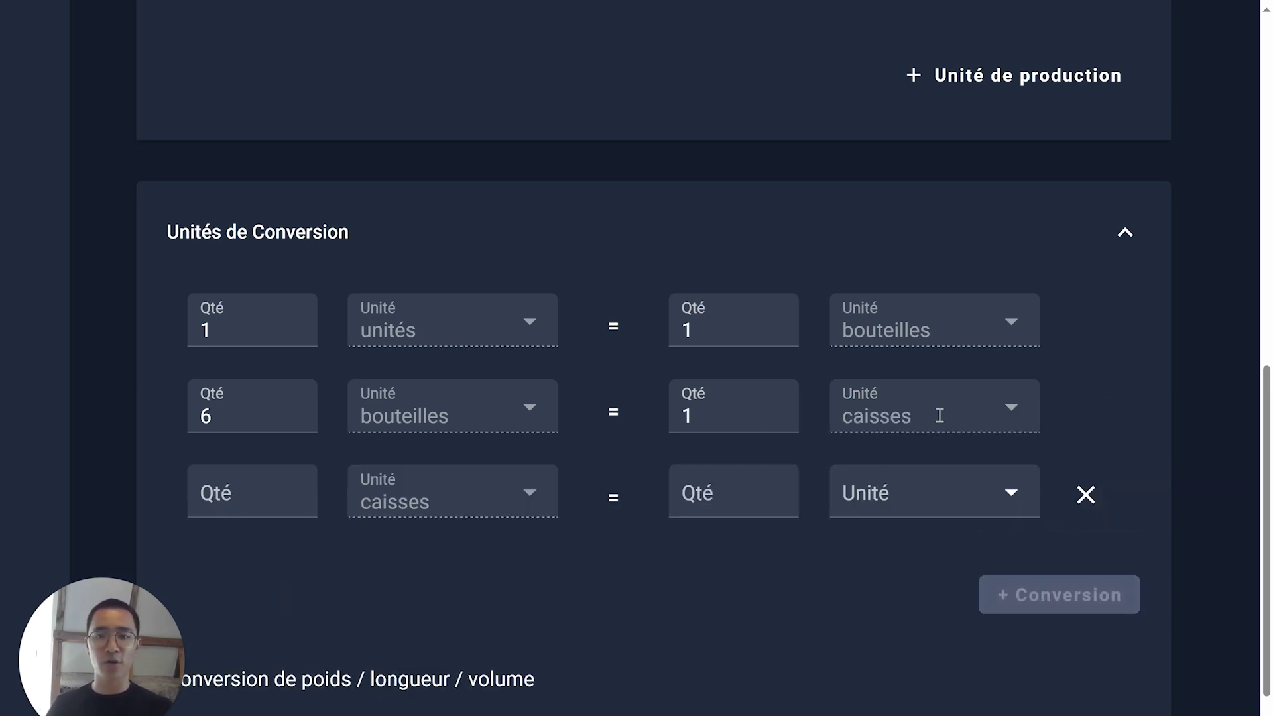
click(264, 502)
text(1)
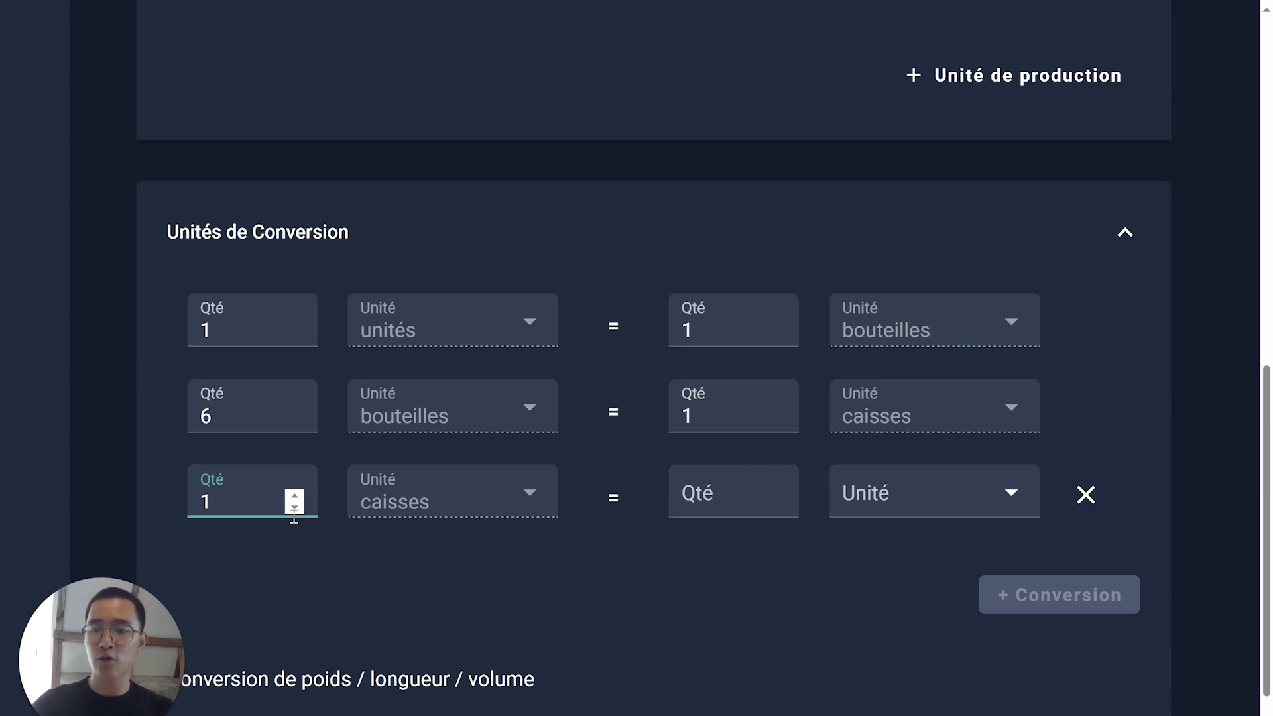
text(12)
key(BackSpace)
key(BackSpace)
text(20)
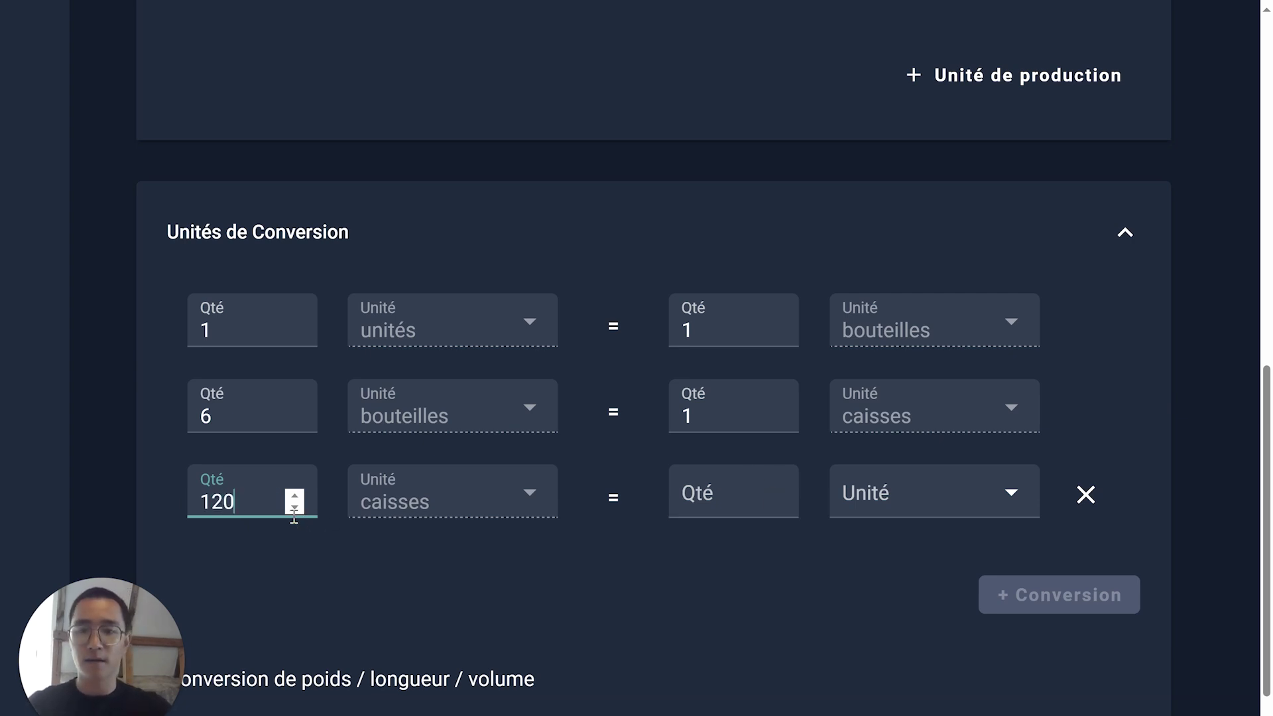
click(689, 491)
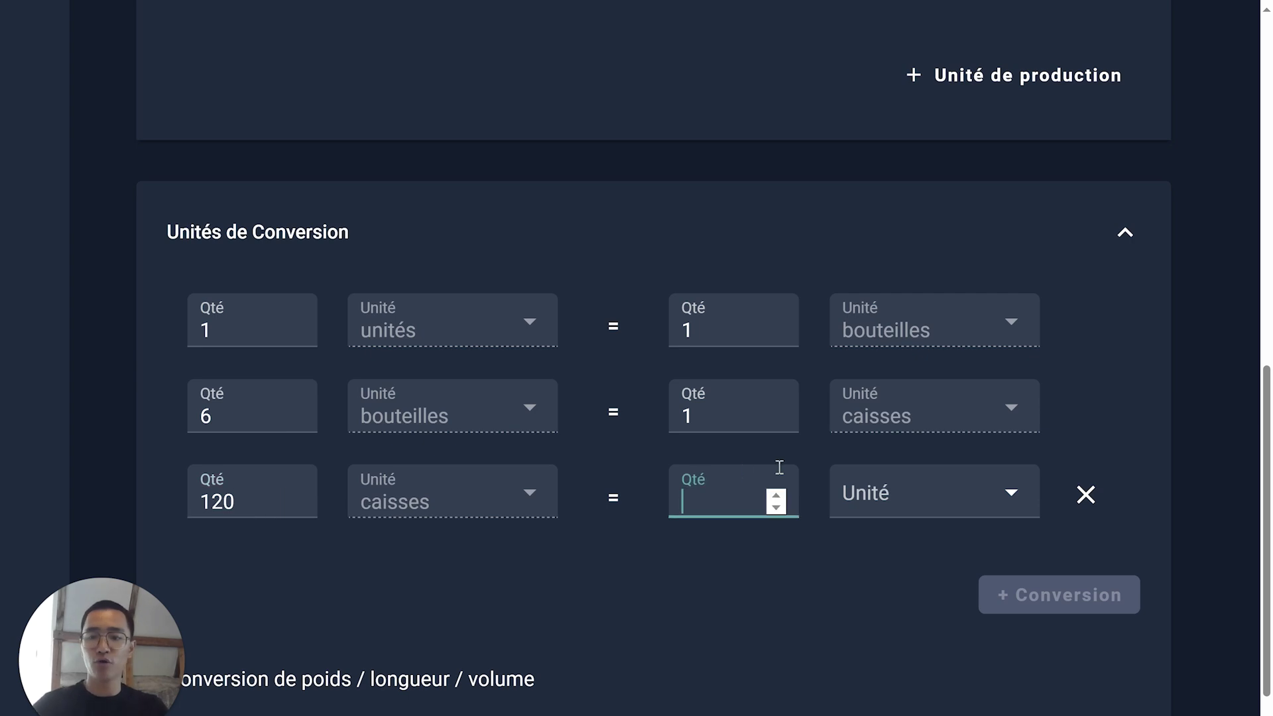
text(1)
click(894, 494)
click(888, 435)
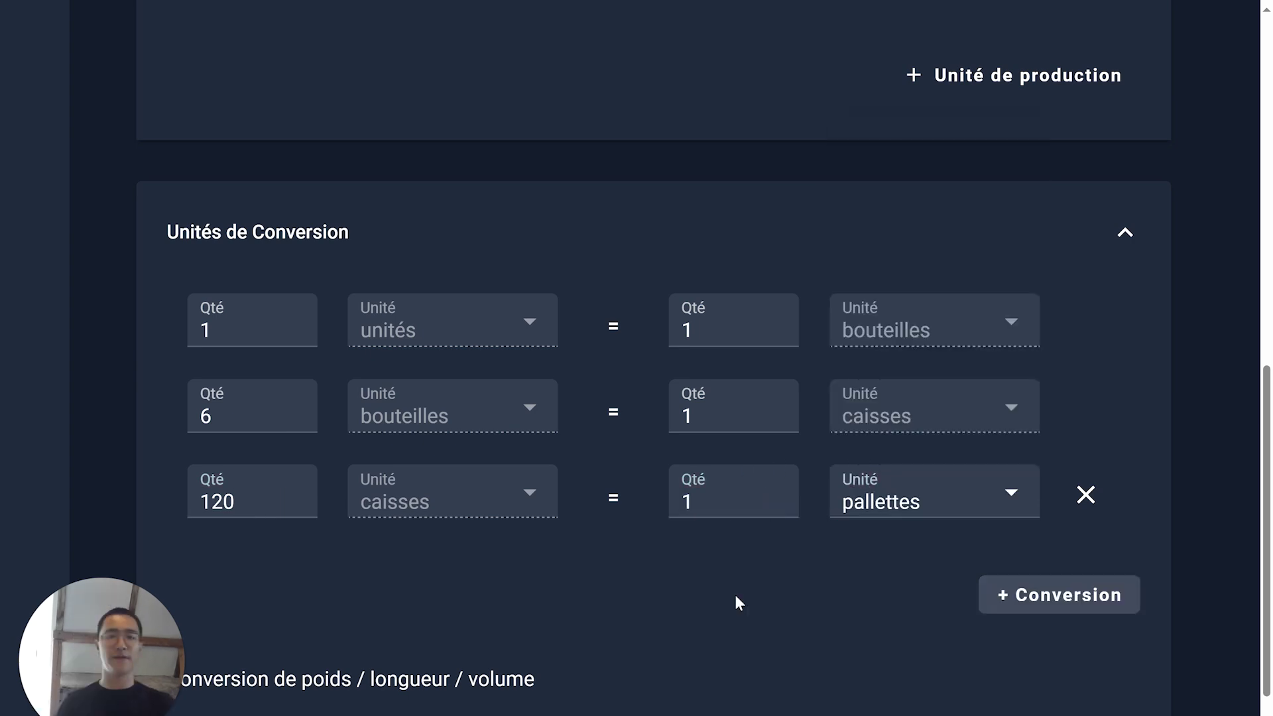
click(1052, 600)
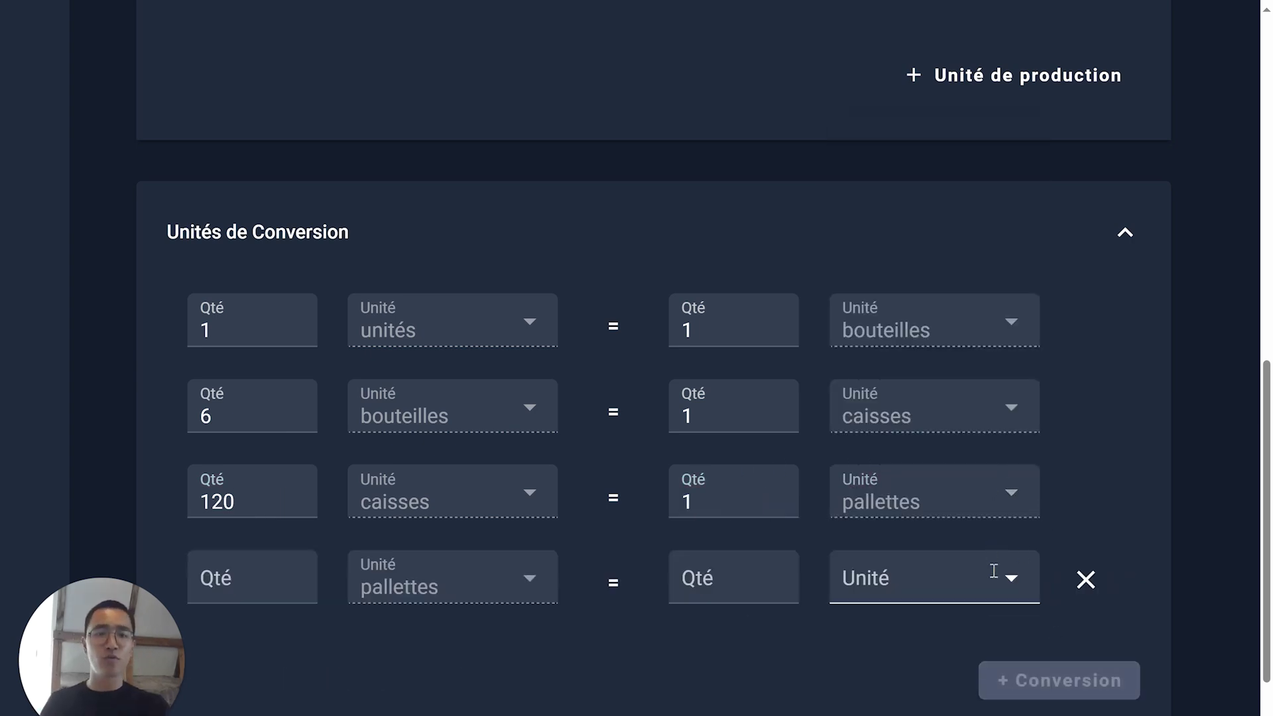
click(997, 584)
scroll(890, 265, down, 5)
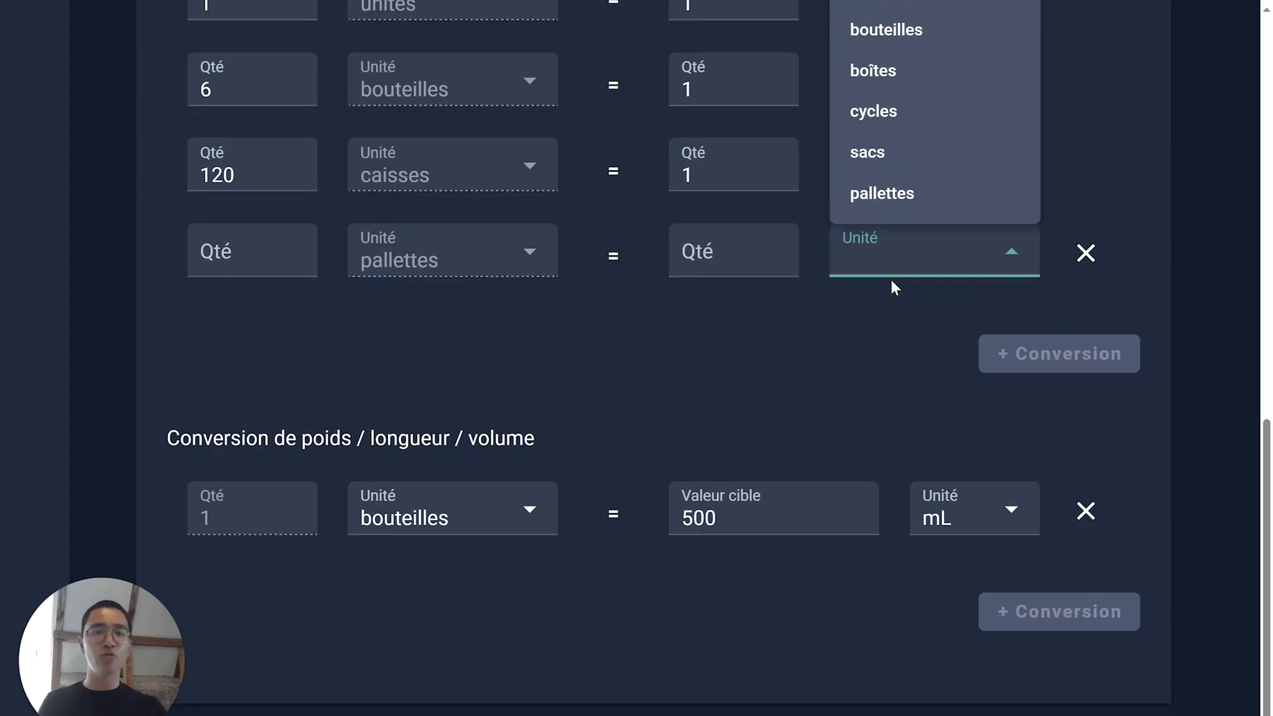
scroll(895, 285, up, 4)
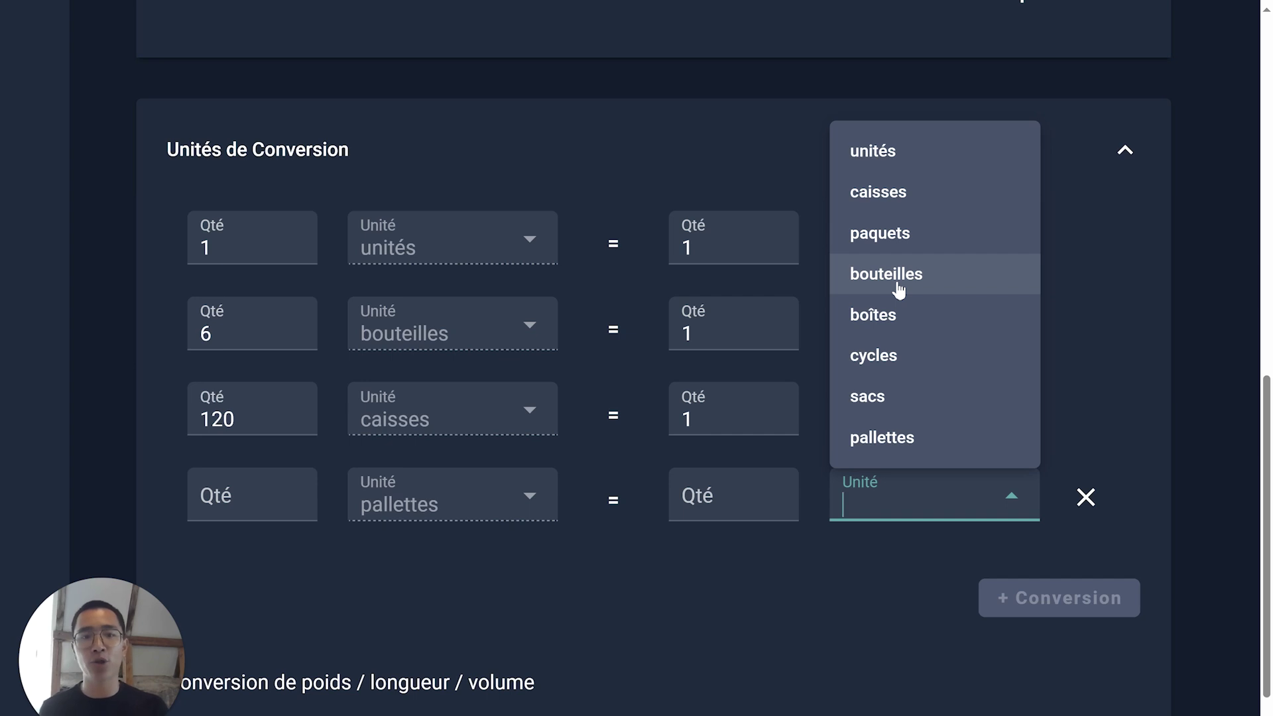
click(1101, 289)
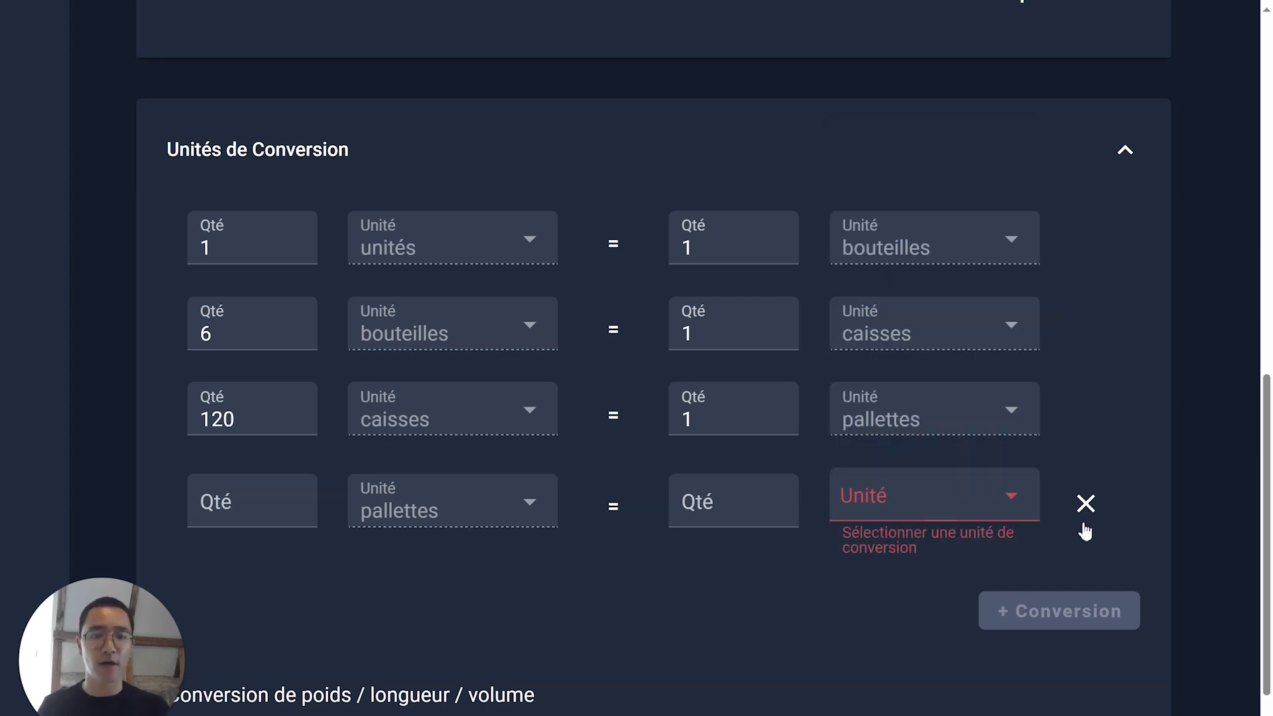
click(1086, 504)
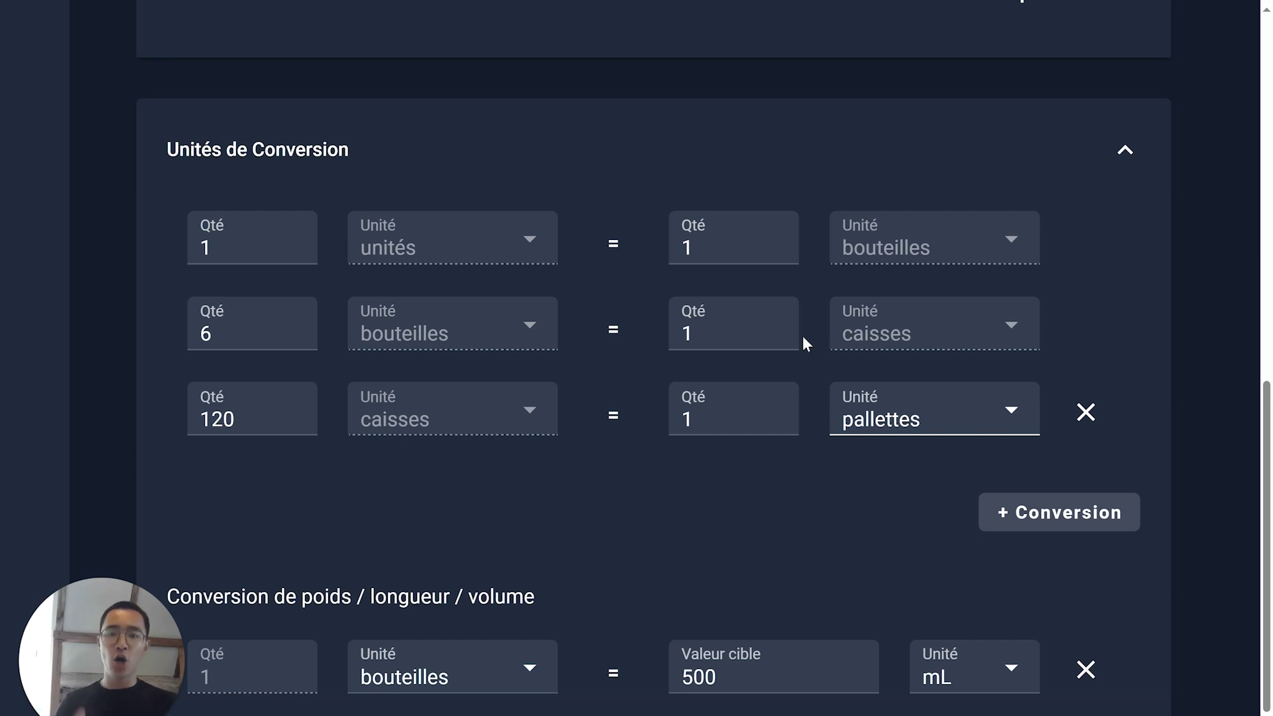
Examine the product's weight, length and volume conversion for bouteilles and the measurement units offered for its target value
scroll(634, 518, down, 3)
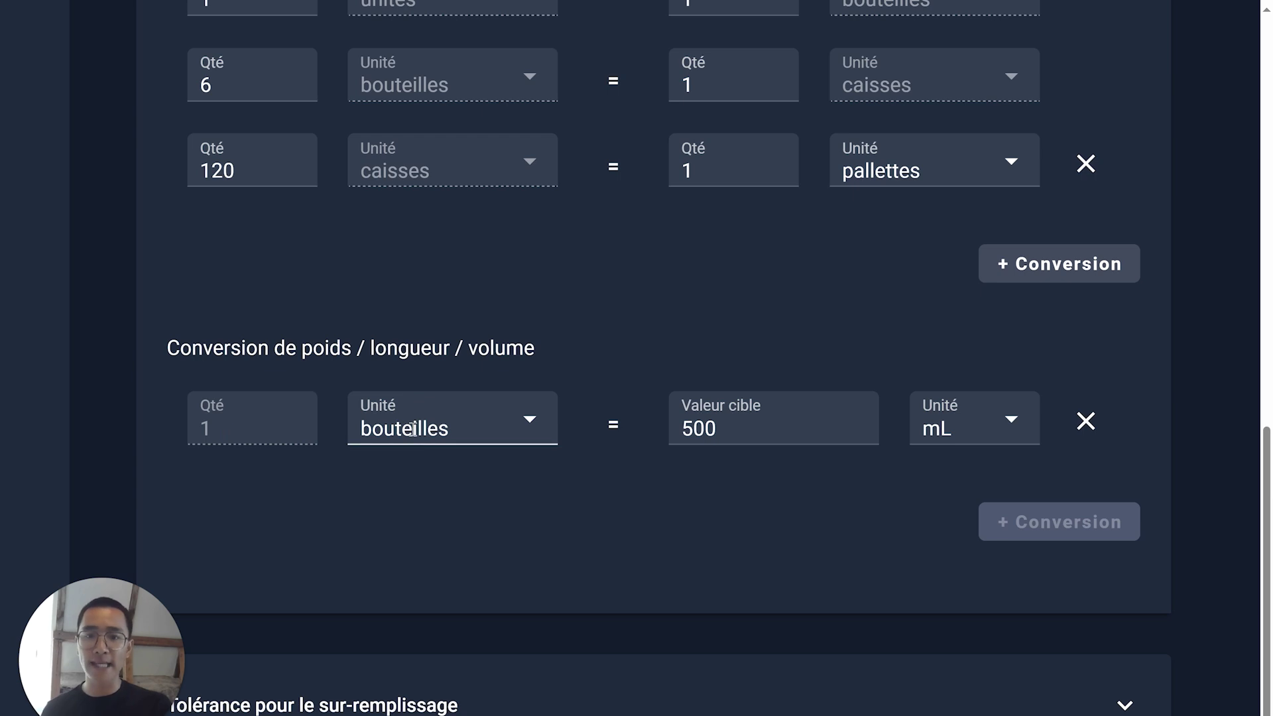
right_click(780, 422)
click(860, 319)
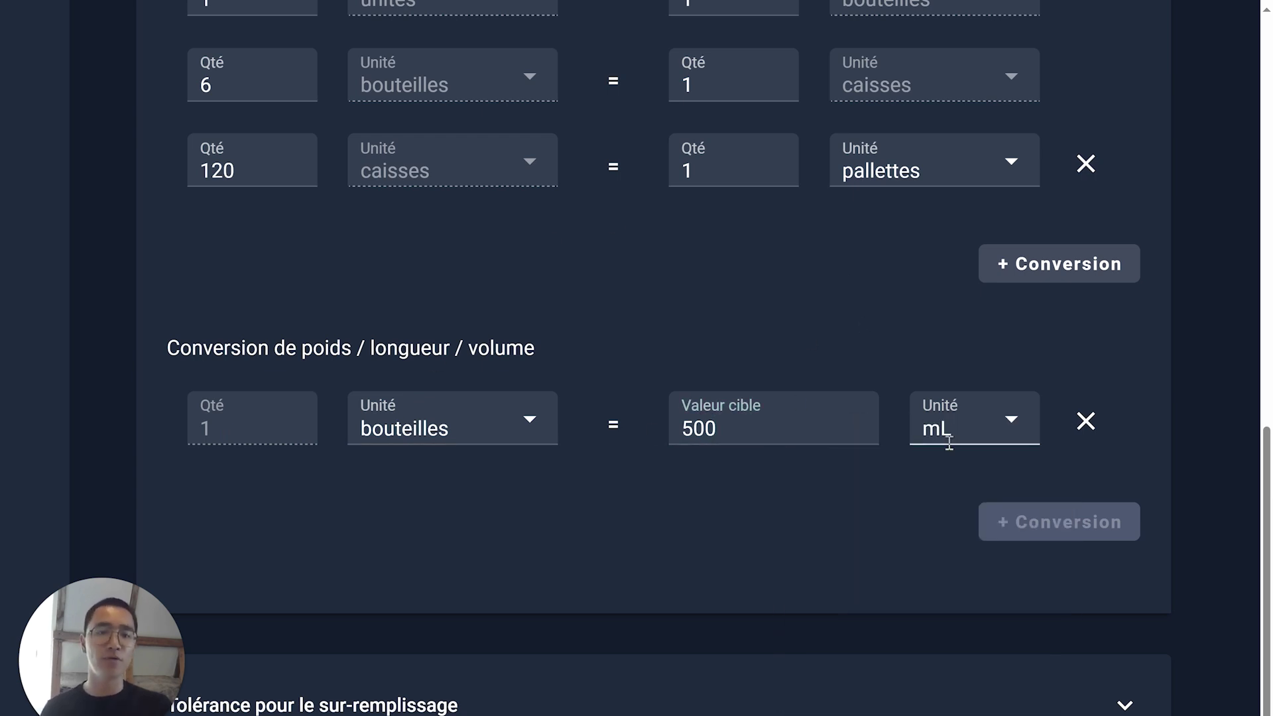
click(1021, 419)
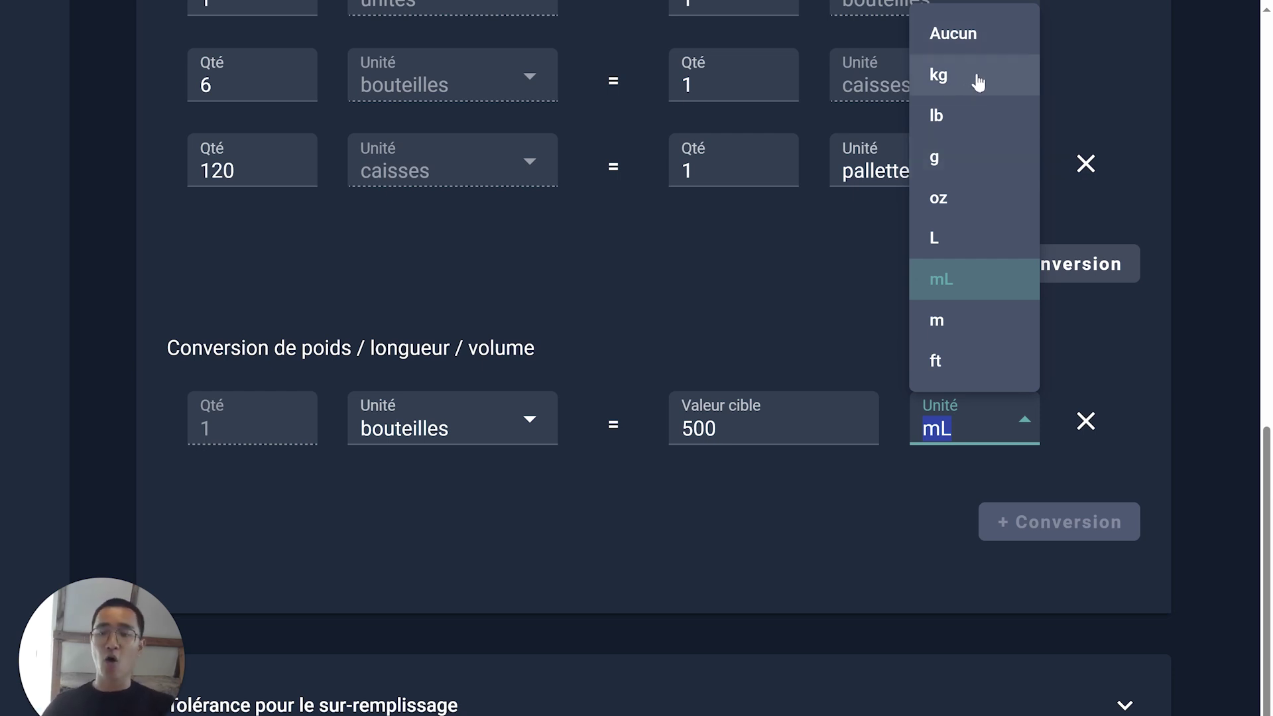
click(683, 327)
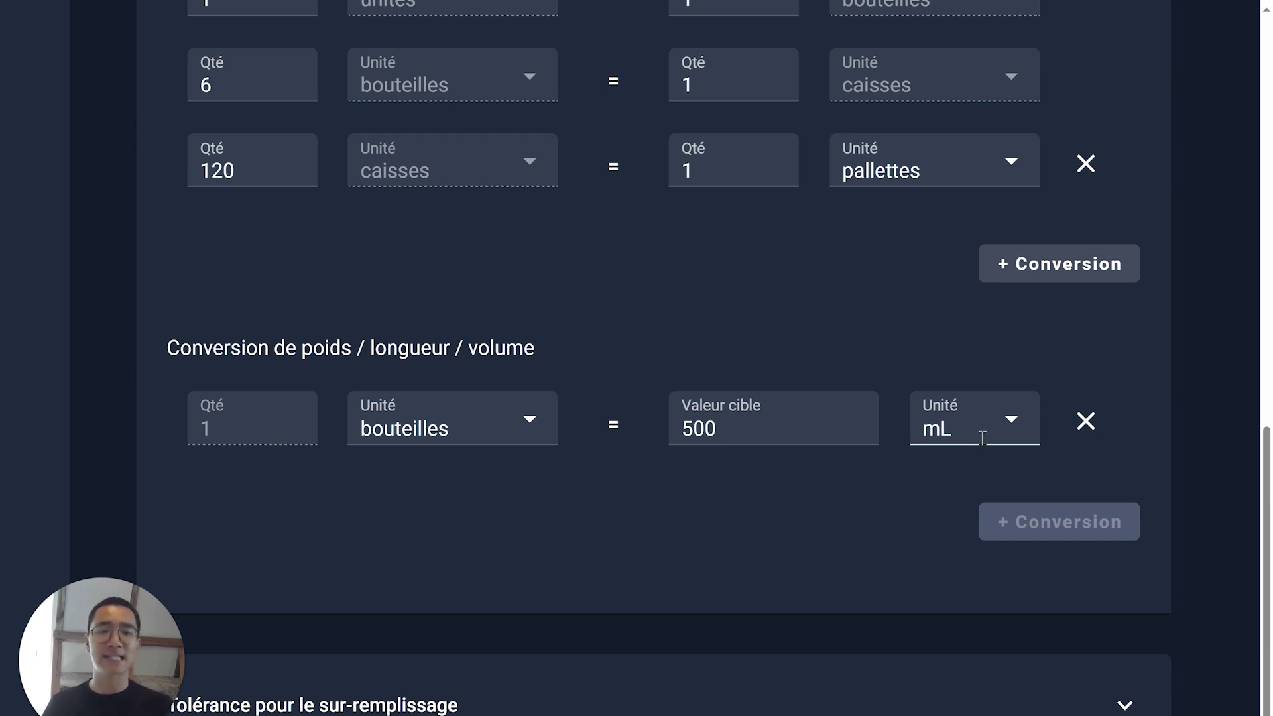
click(990, 434)
click(1017, 423)
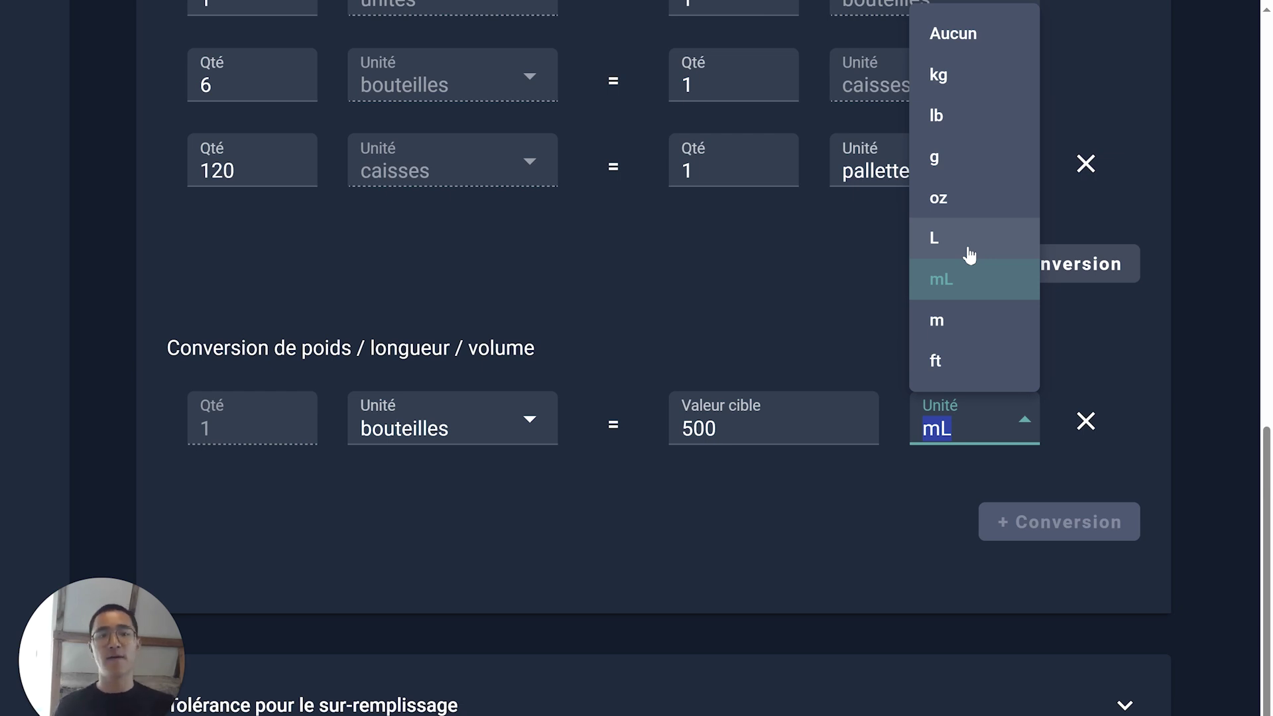
click(799, 276)
scroll(1061, 382, down, 2)
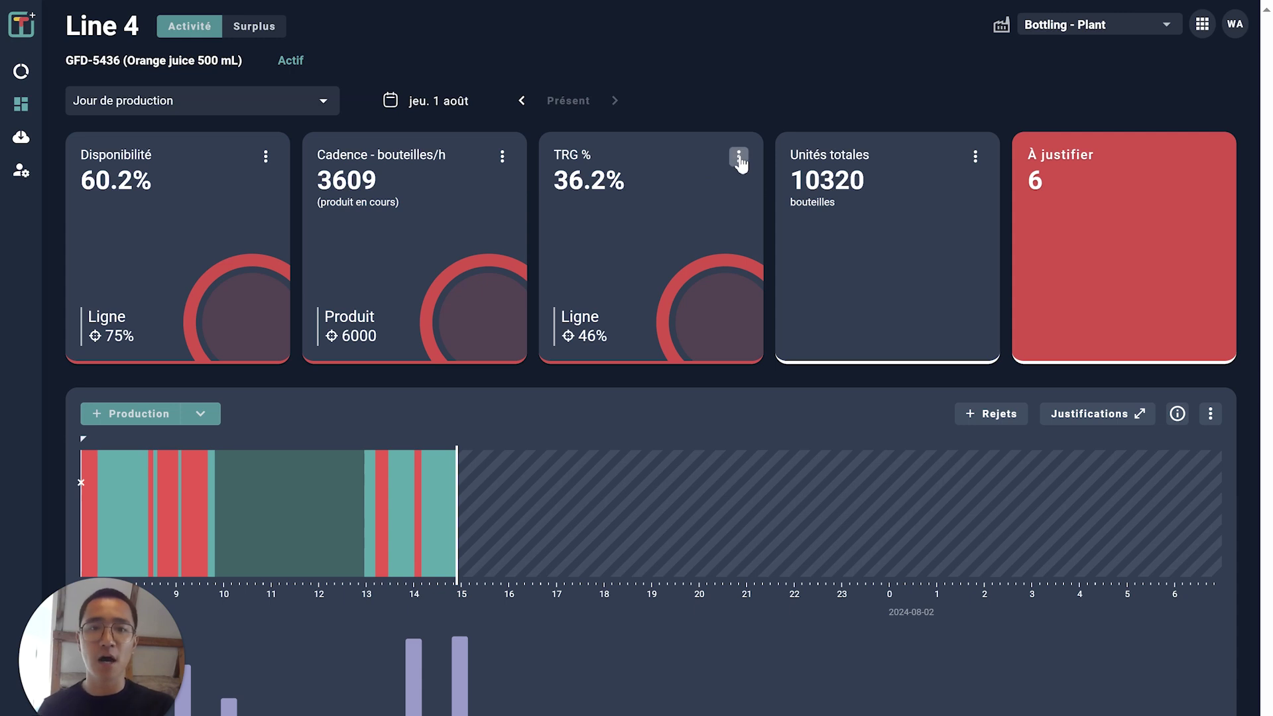
Replace the TRG % indicator on the Line 4 dashboard with Cadence par heure in sacs, and switch its conversion unit to caisses
click(739, 157)
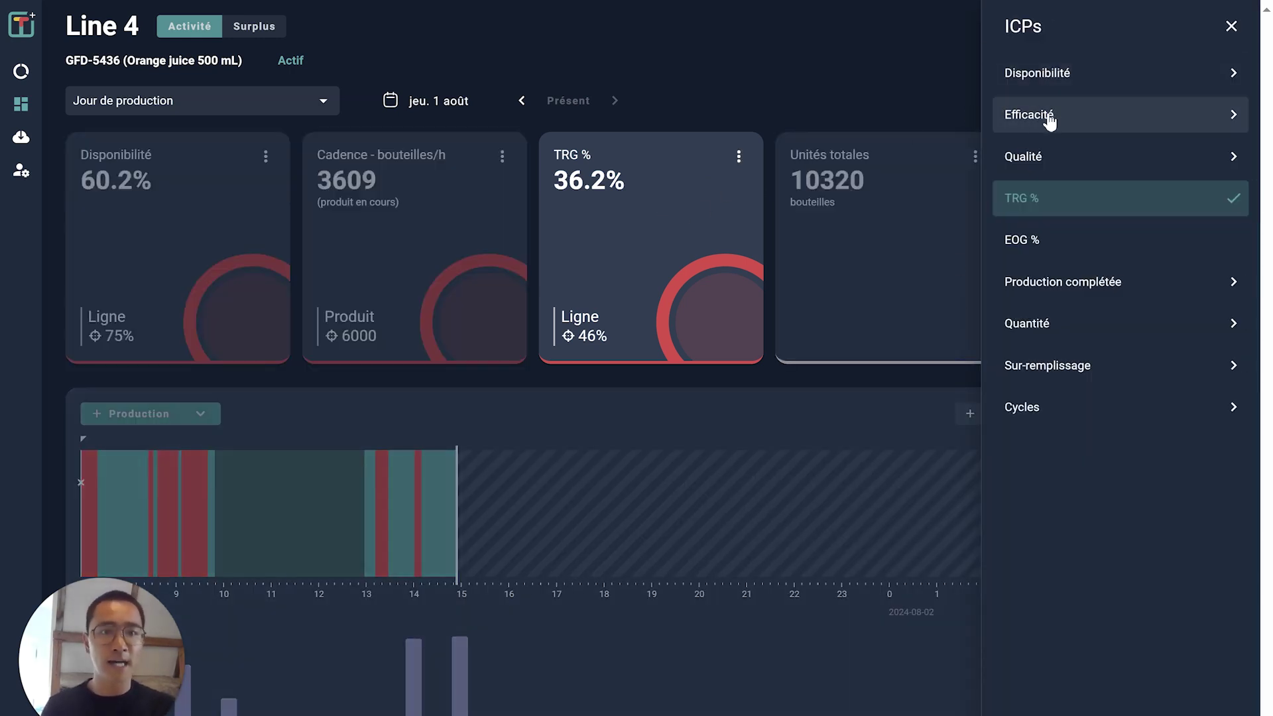
click(1100, 124)
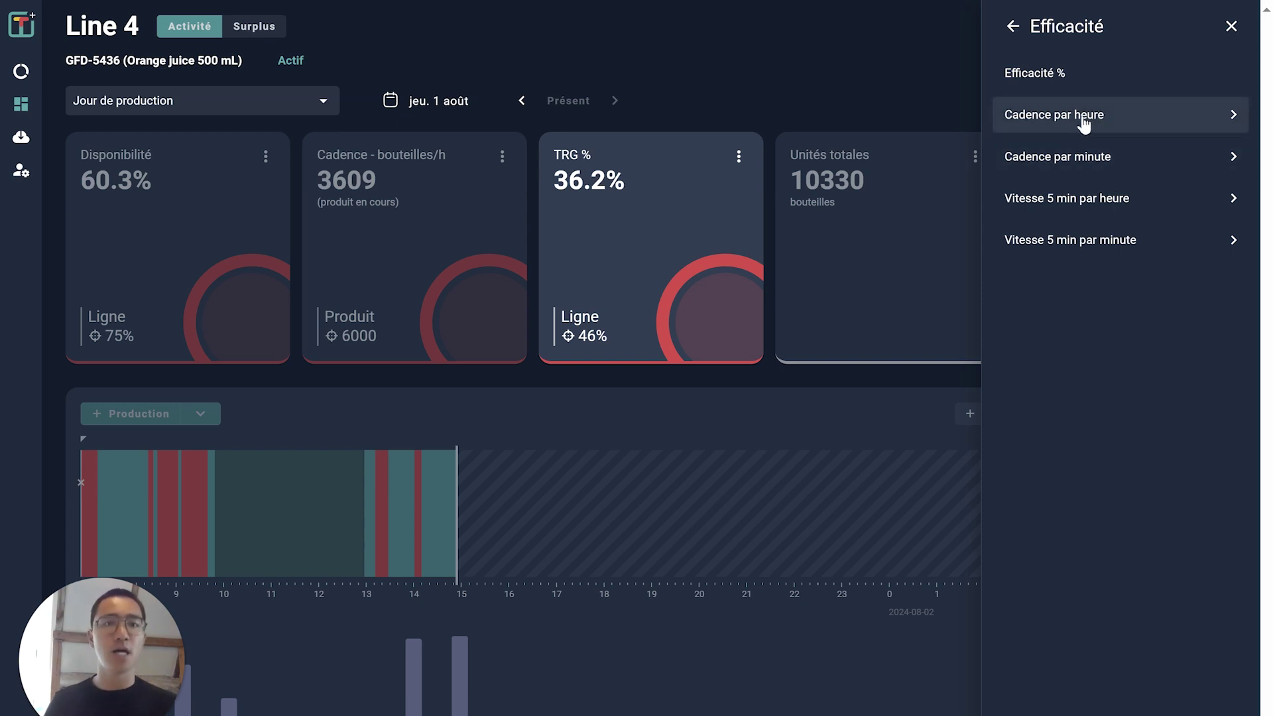
click(1085, 121)
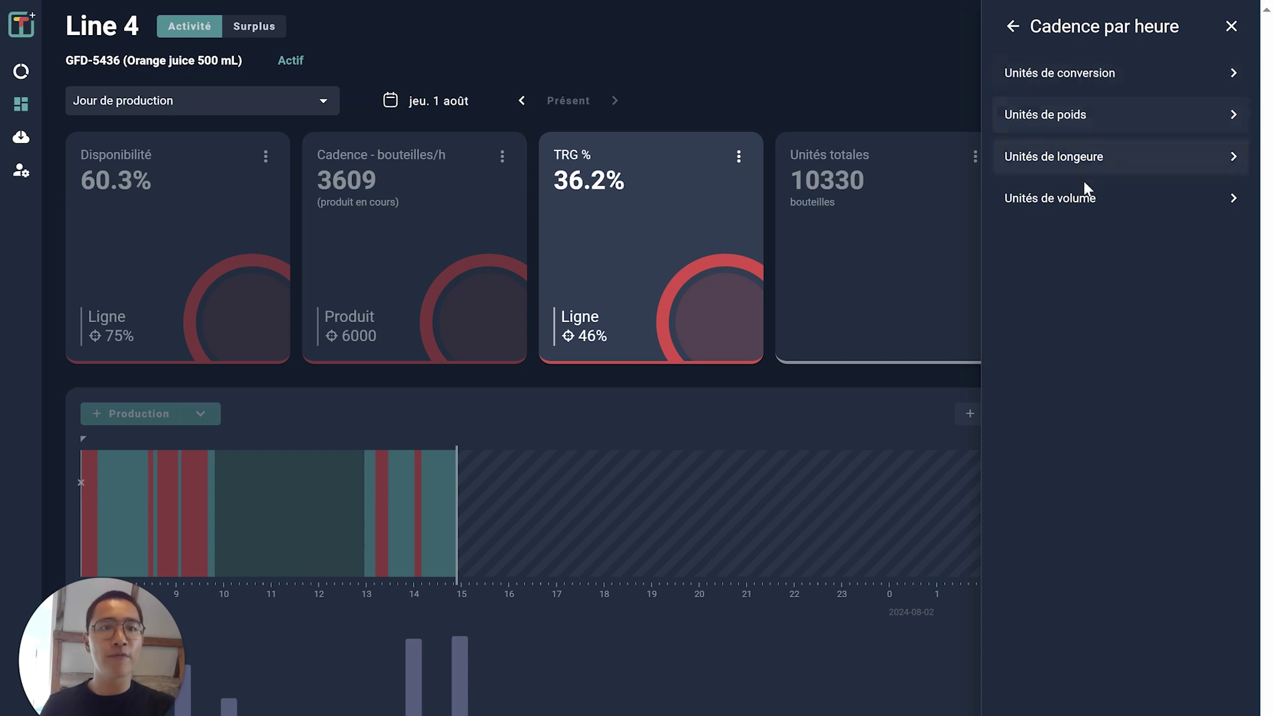
click(1100, 77)
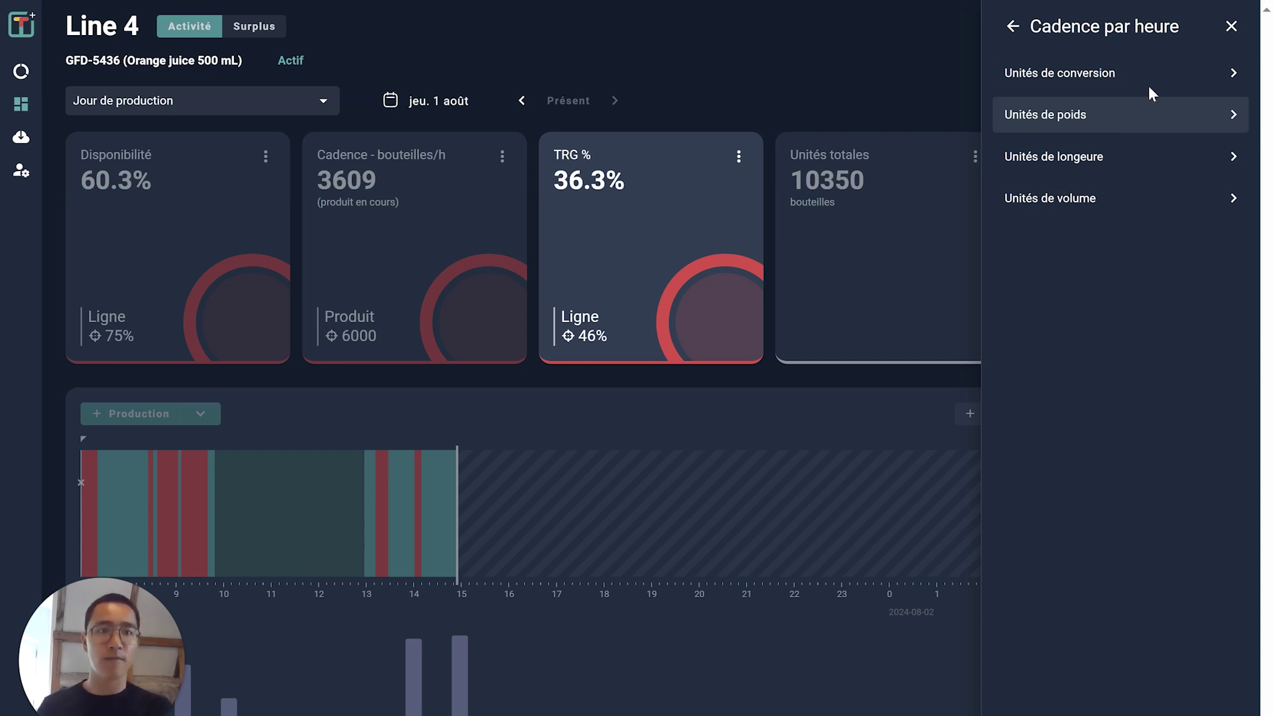
click(1096, 80)
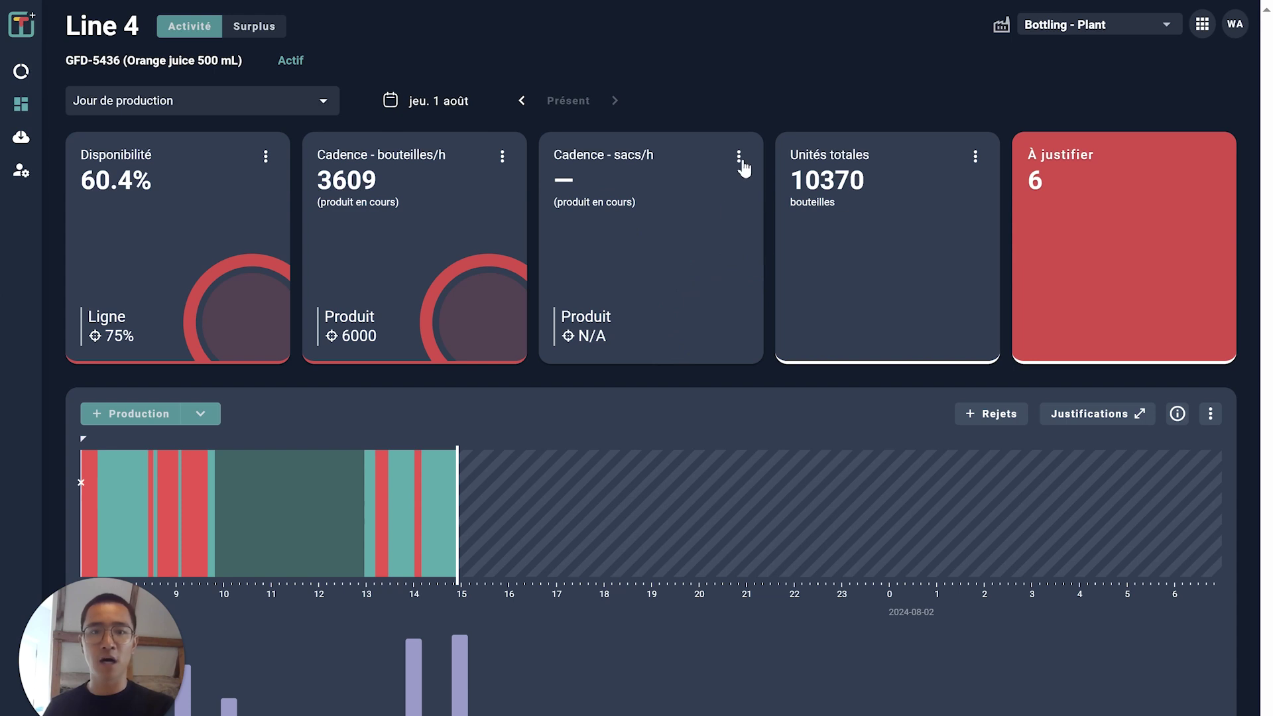
click(738, 156)
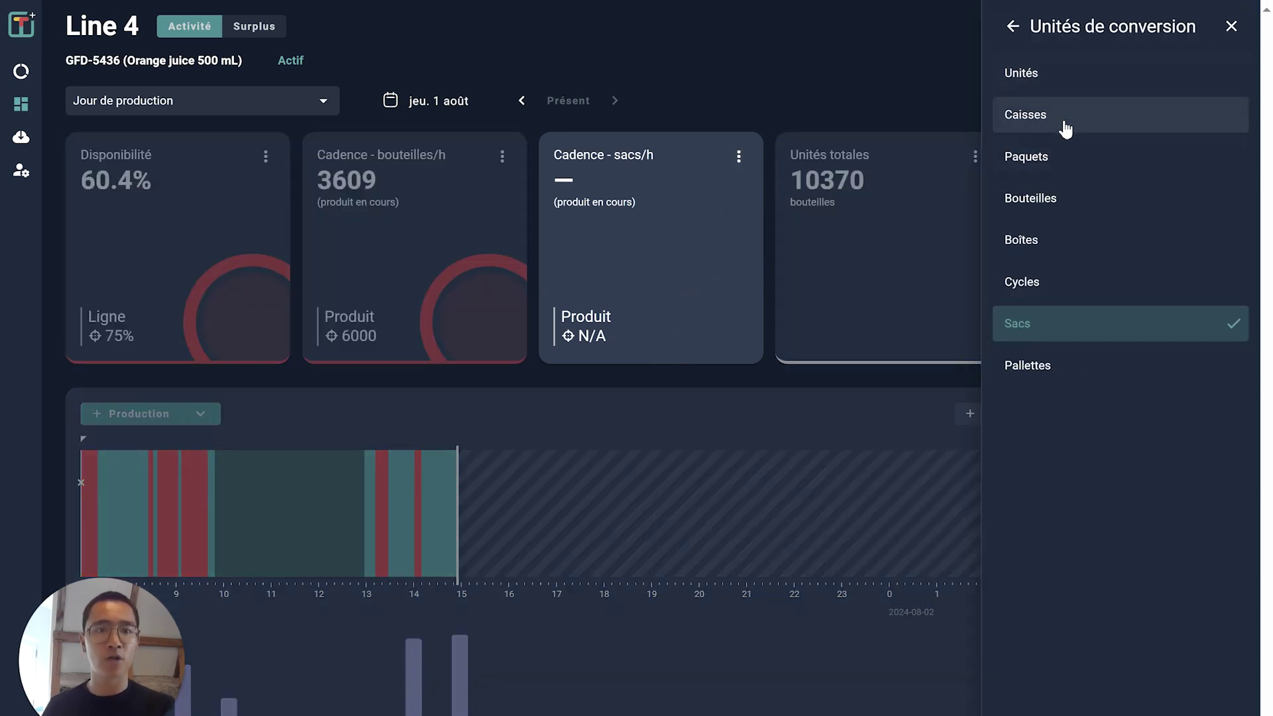
click(1066, 123)
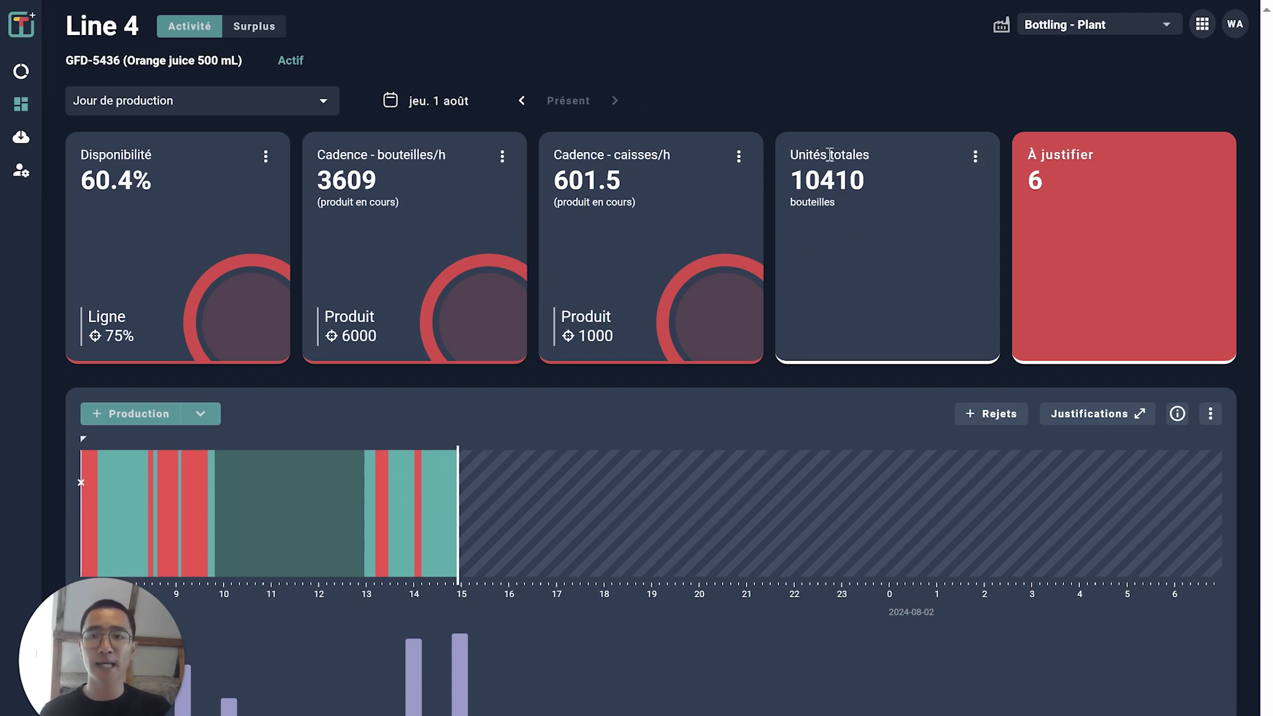
Change the Cadence - caisses/h indicator to Quantité du produit en cours in caisses, and switch its unit to pallettes
click(741, 160)
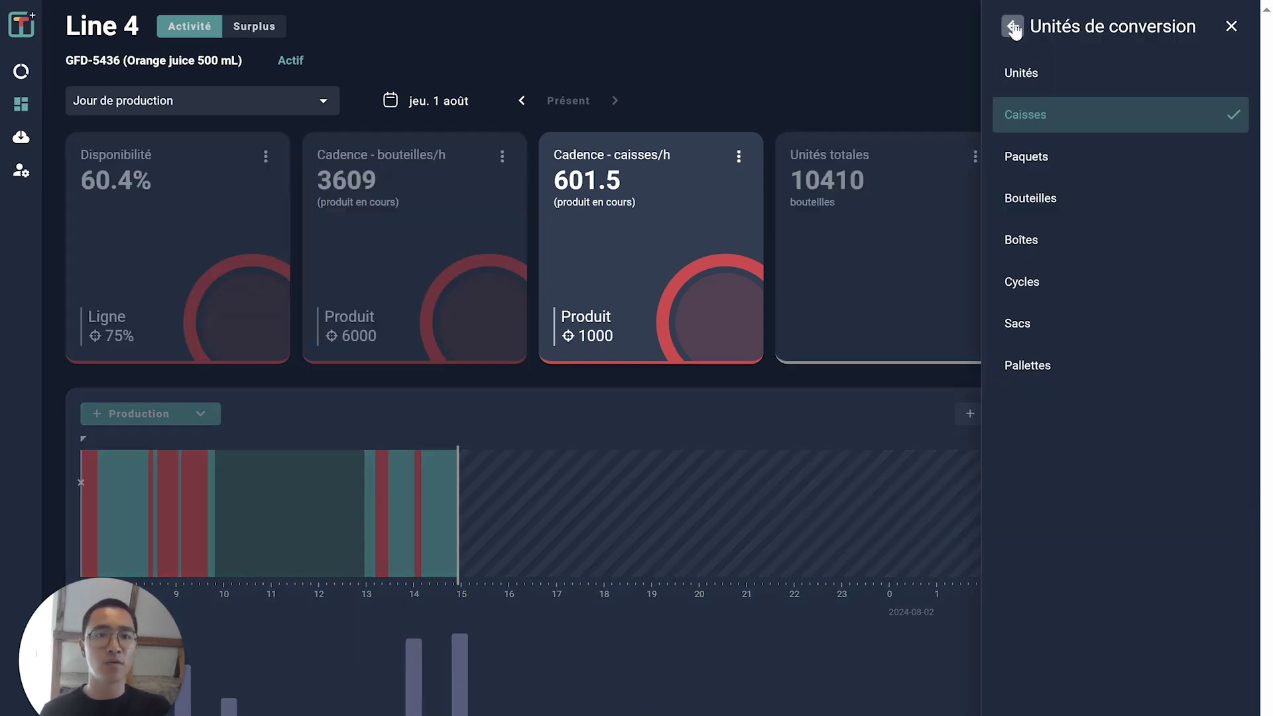
click(1014, 26)
click(1013, 27)
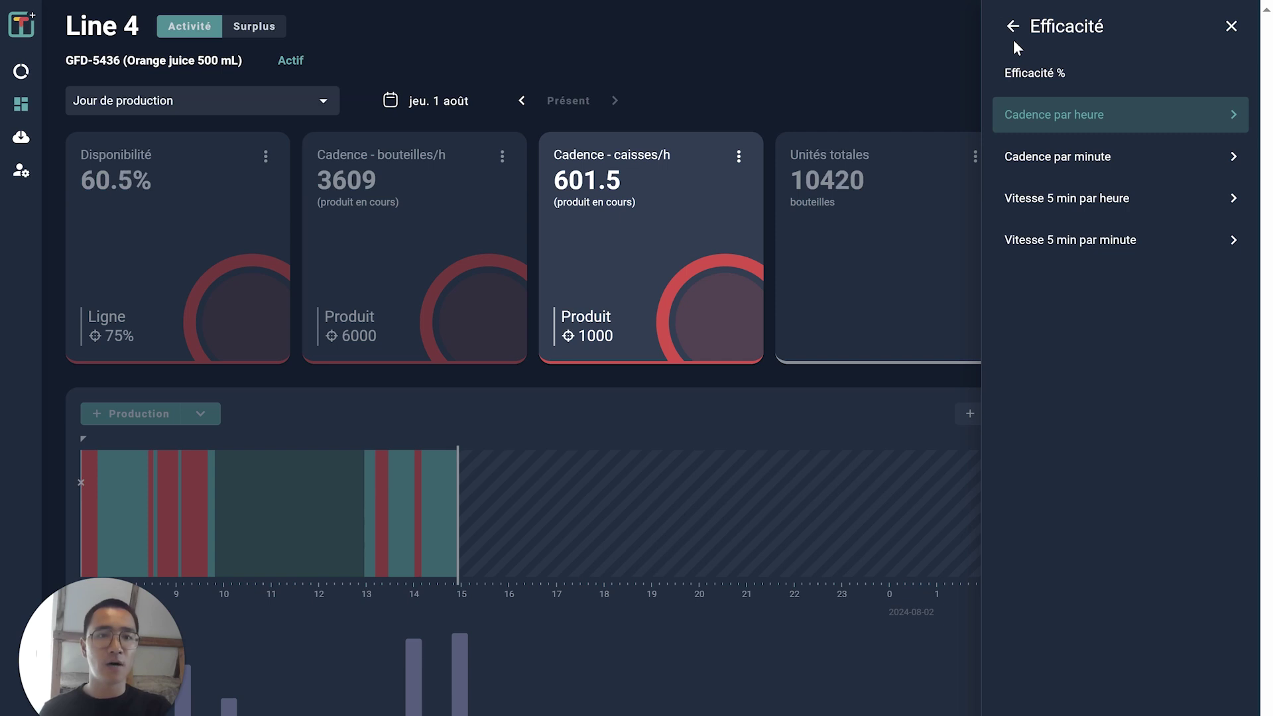
click(1013, 27)
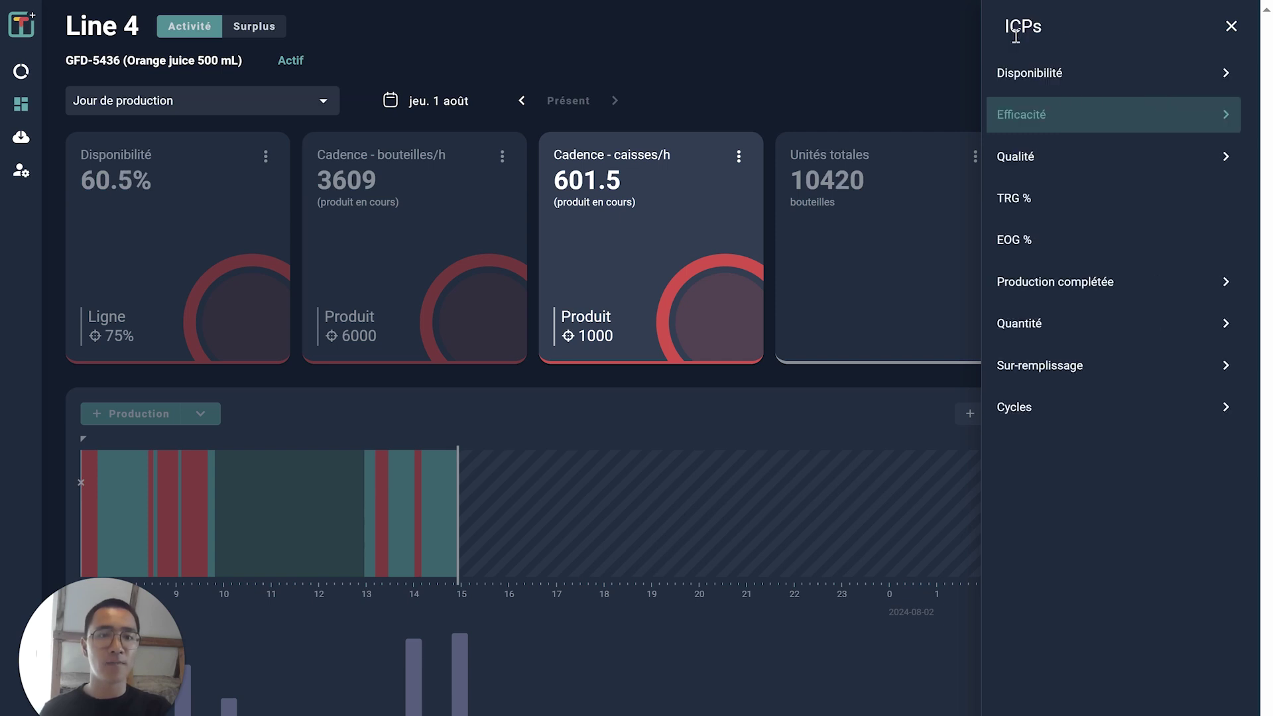
click(1048, 327)
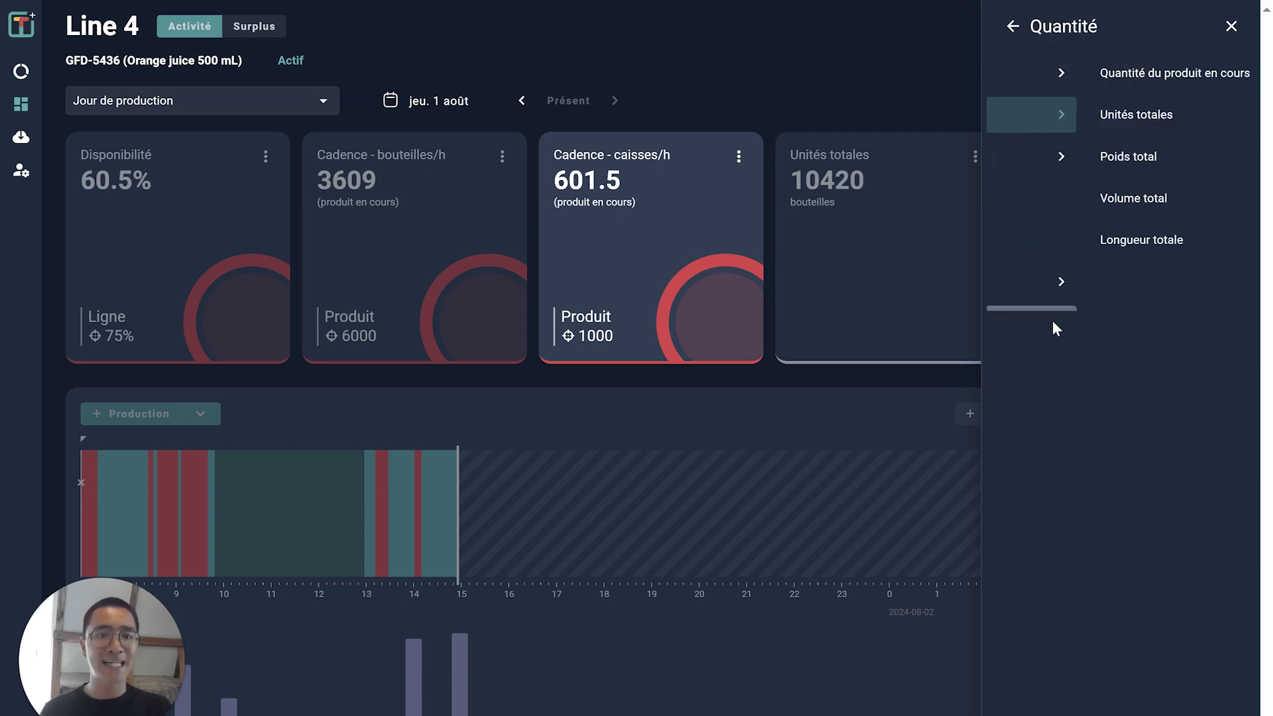
click(1100, 81)
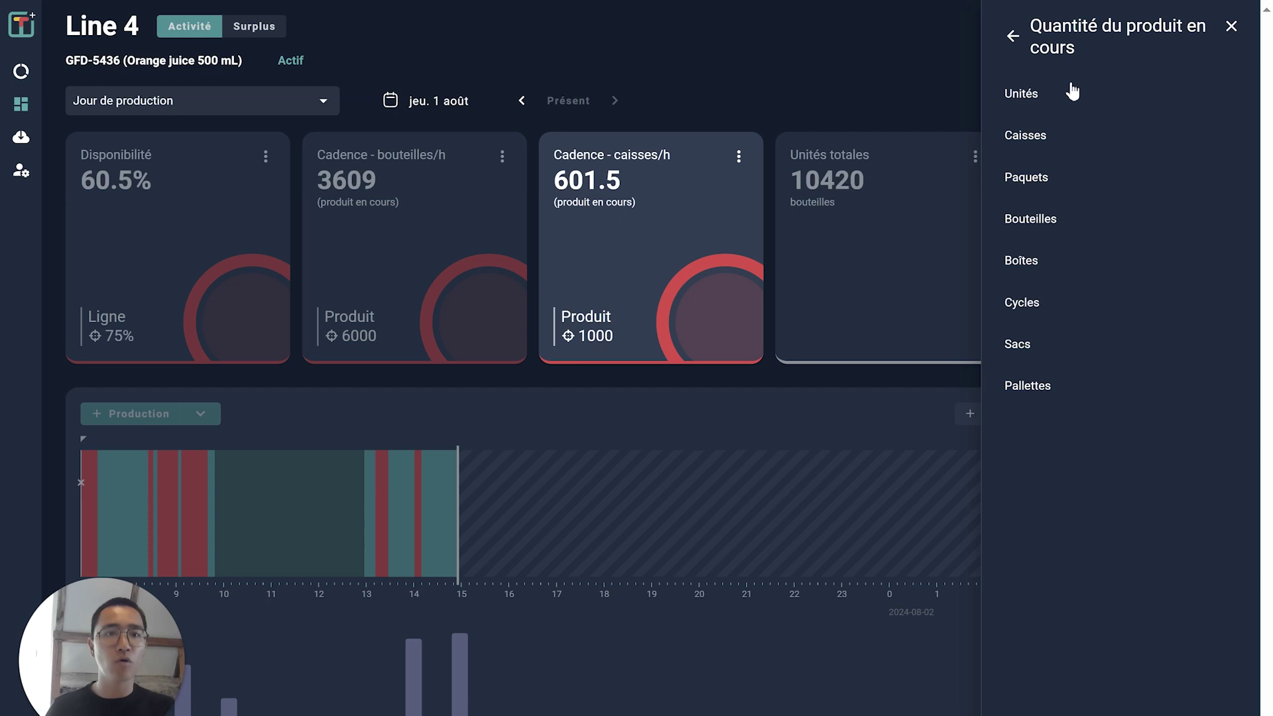
click(1047, 136)
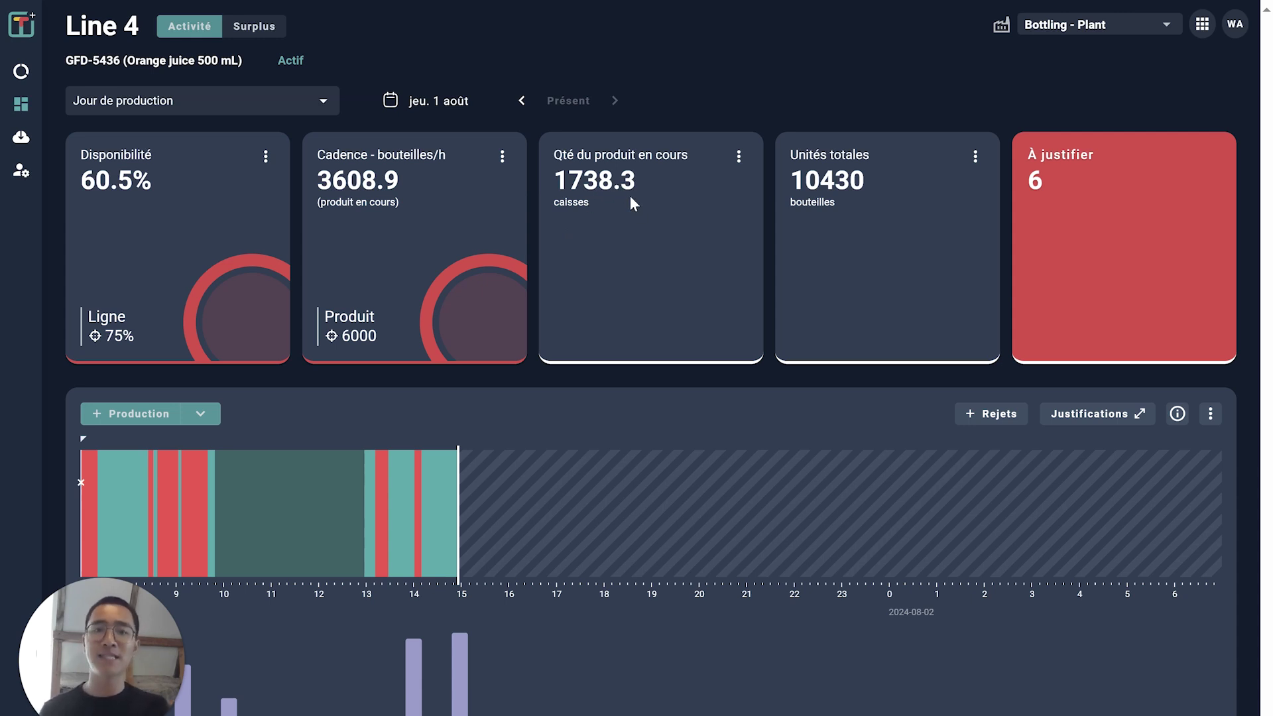
click(740, 157)
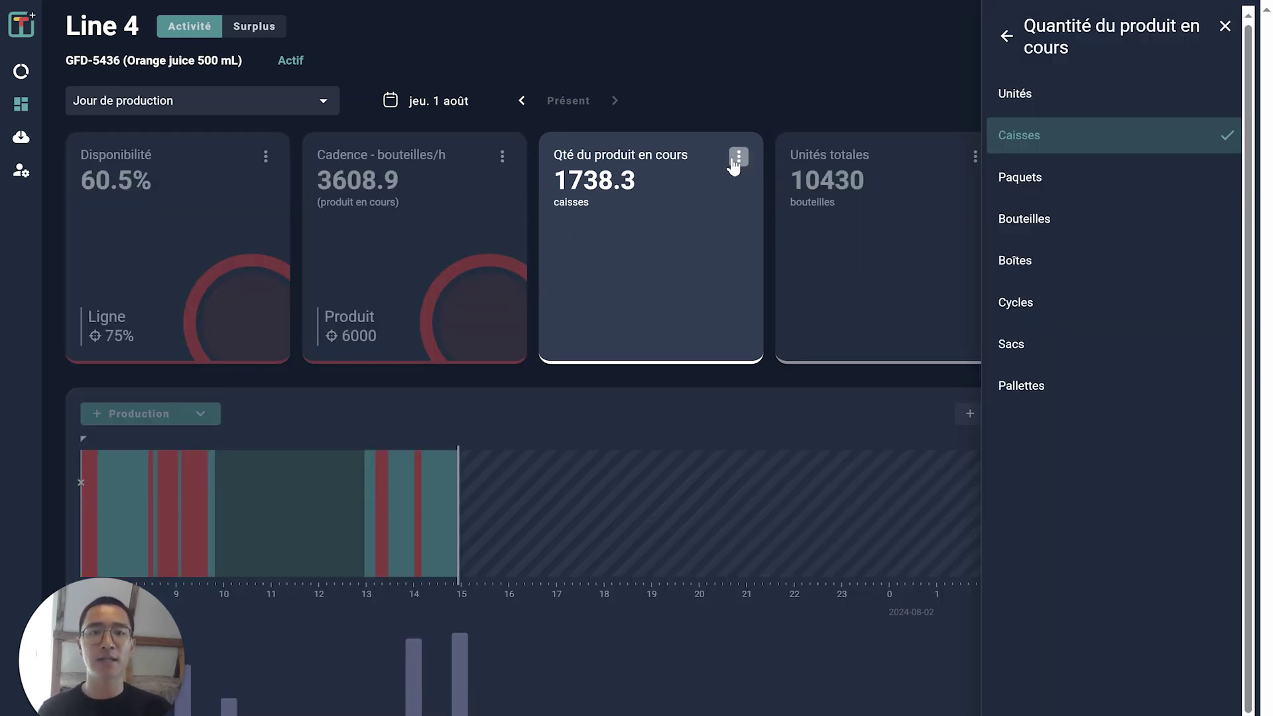
click(1049, 393)
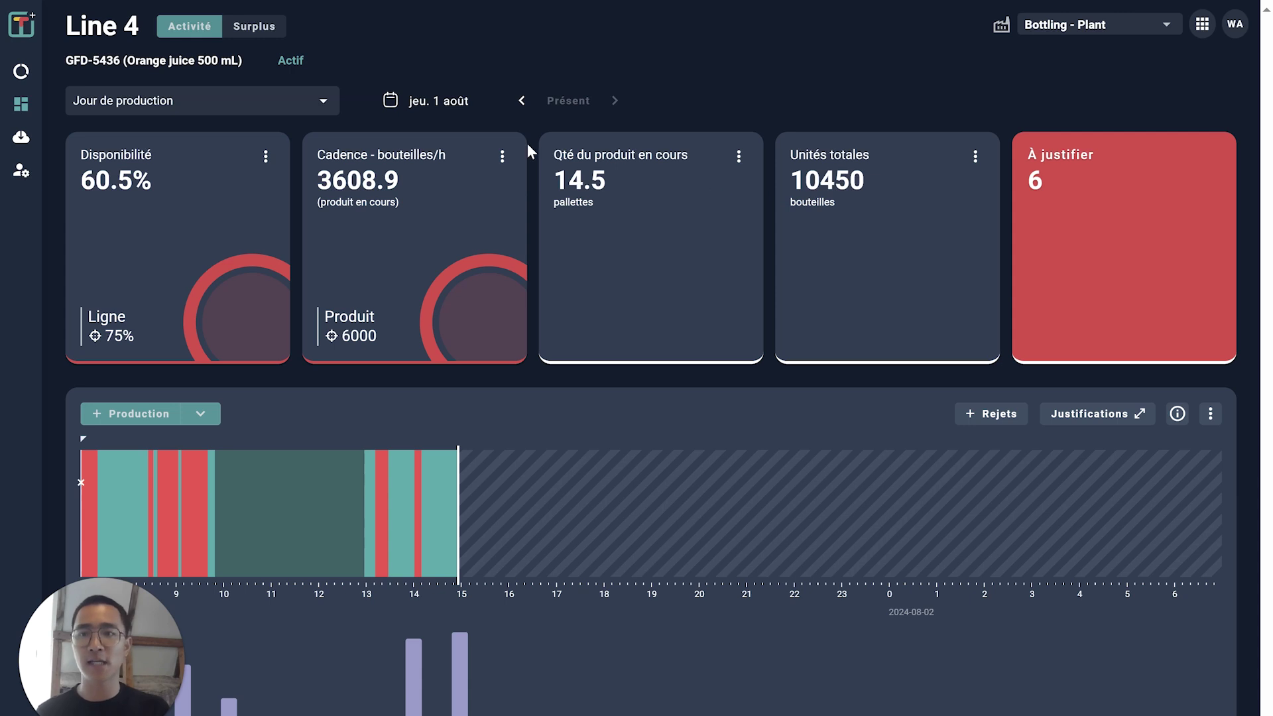
Replace the Cadence - bouteilles/h indicator with Quantité du produit en cours in bouteilles
click(503, 157)
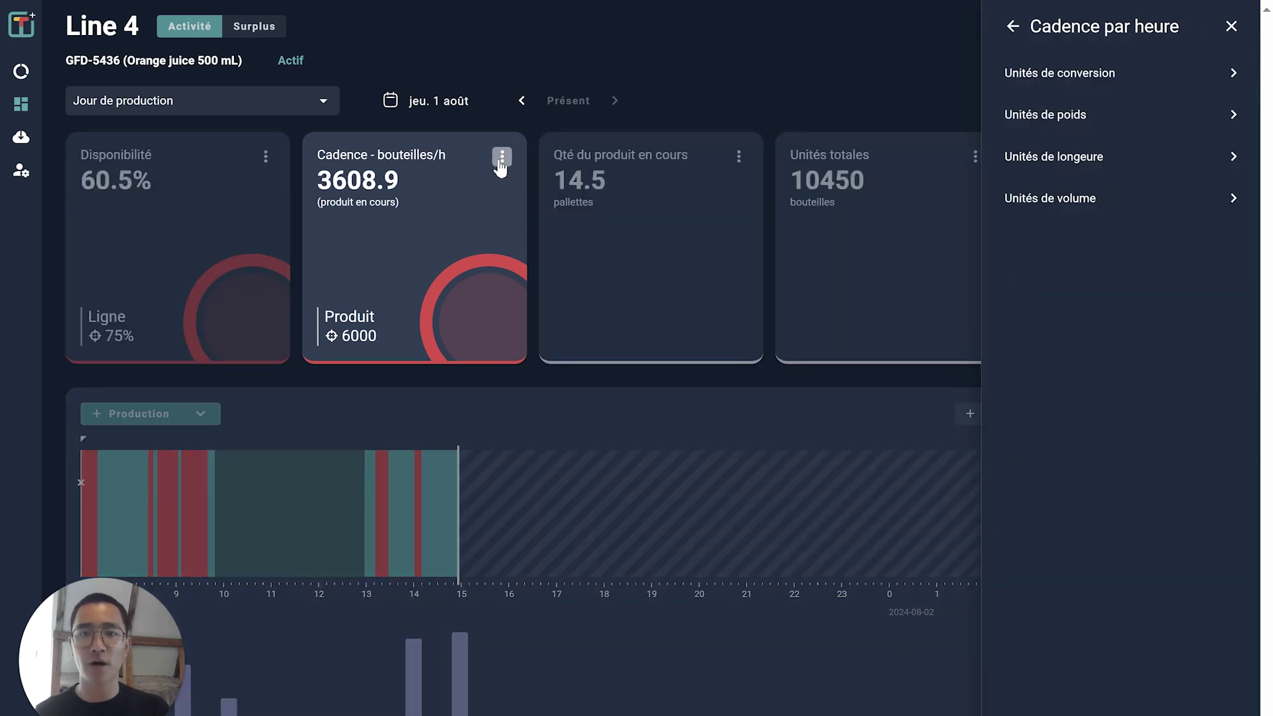
click(1038, 78)
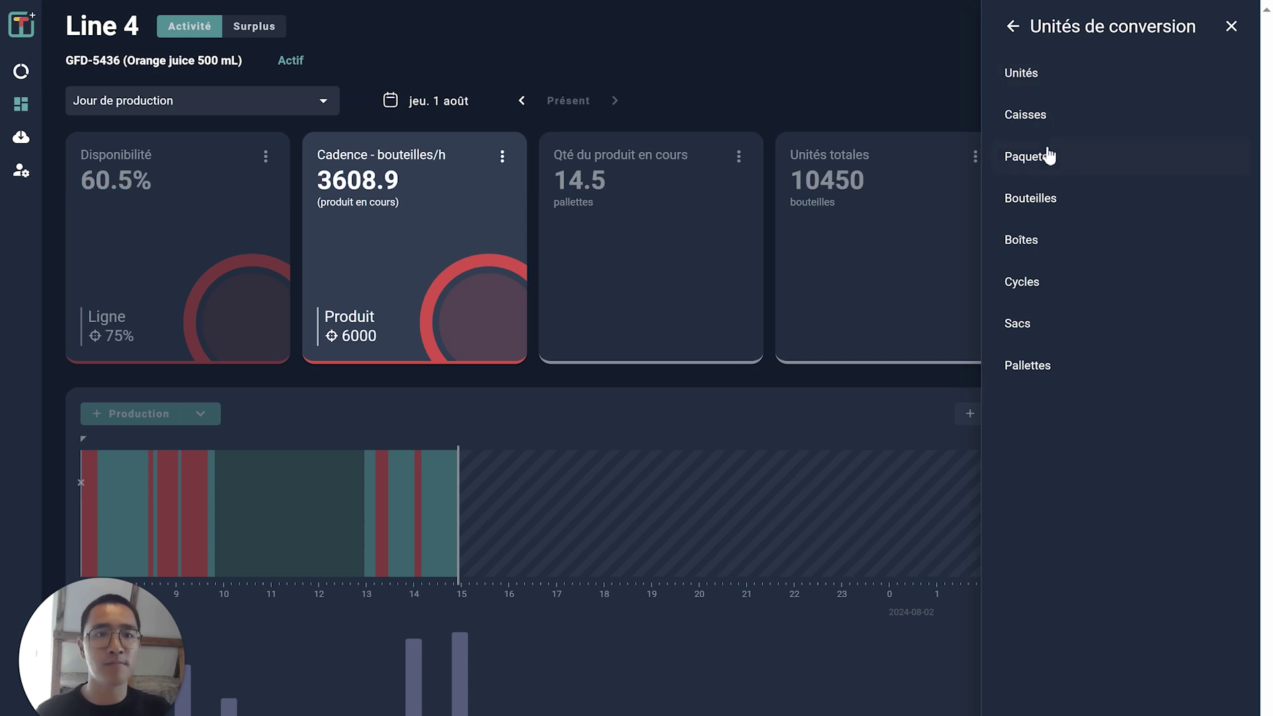
click(1051, 200)
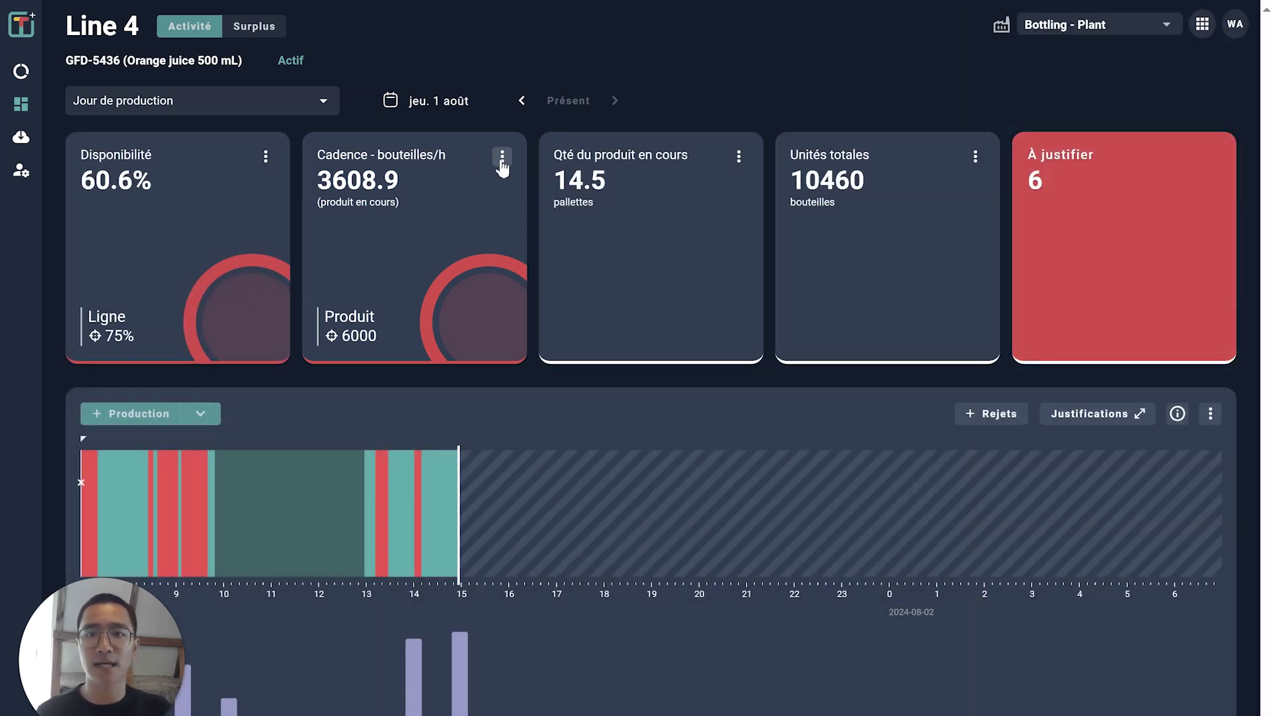
click(502, 159)
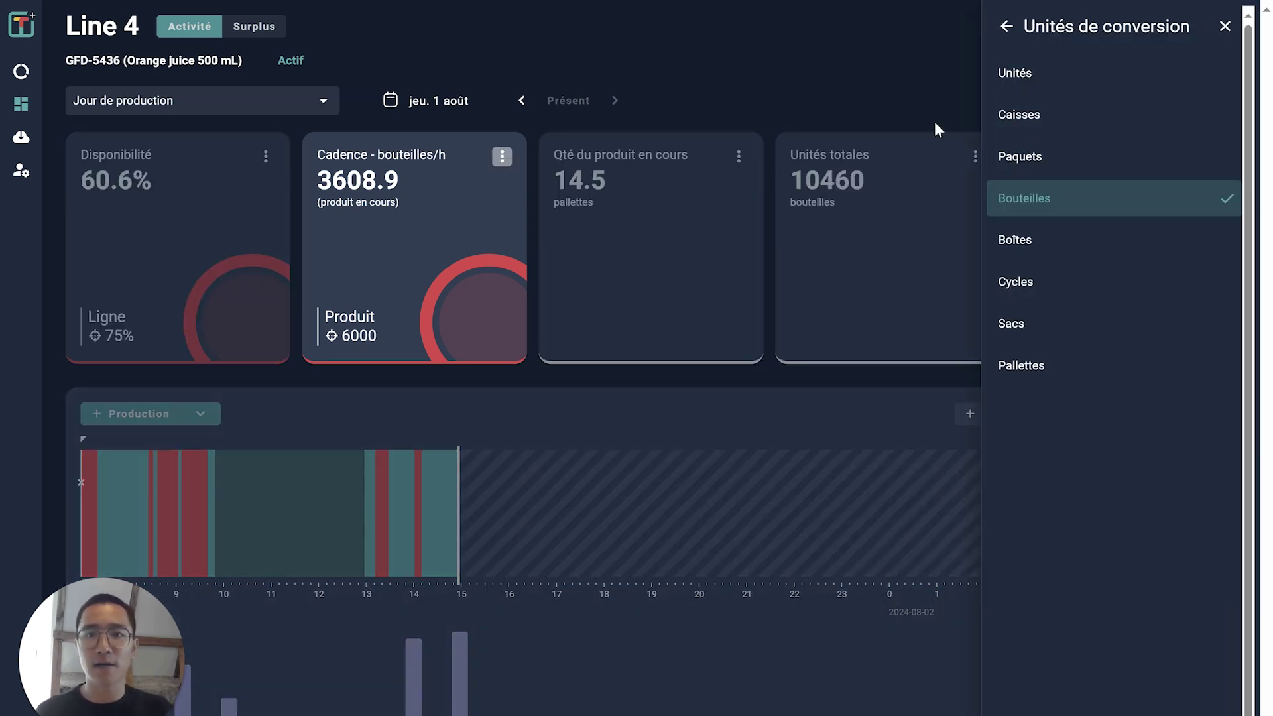
click(1013, 27)
click(1051, 325)
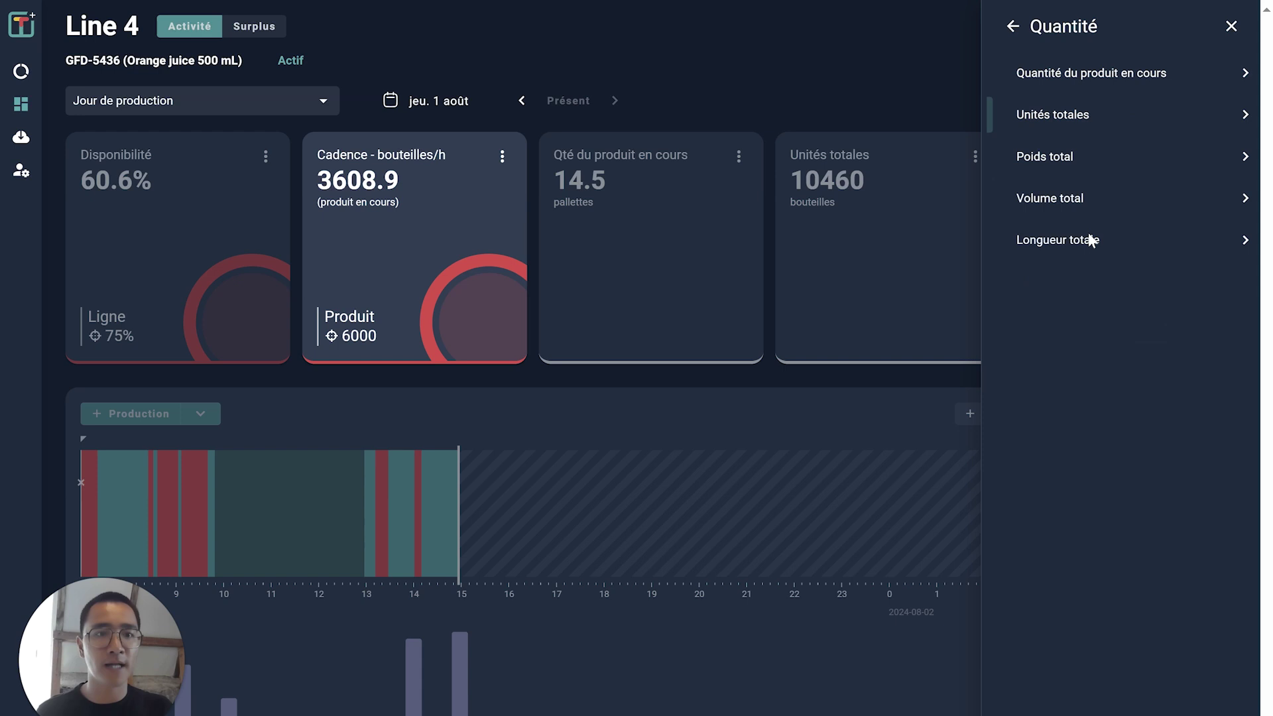
click(1122, 74)
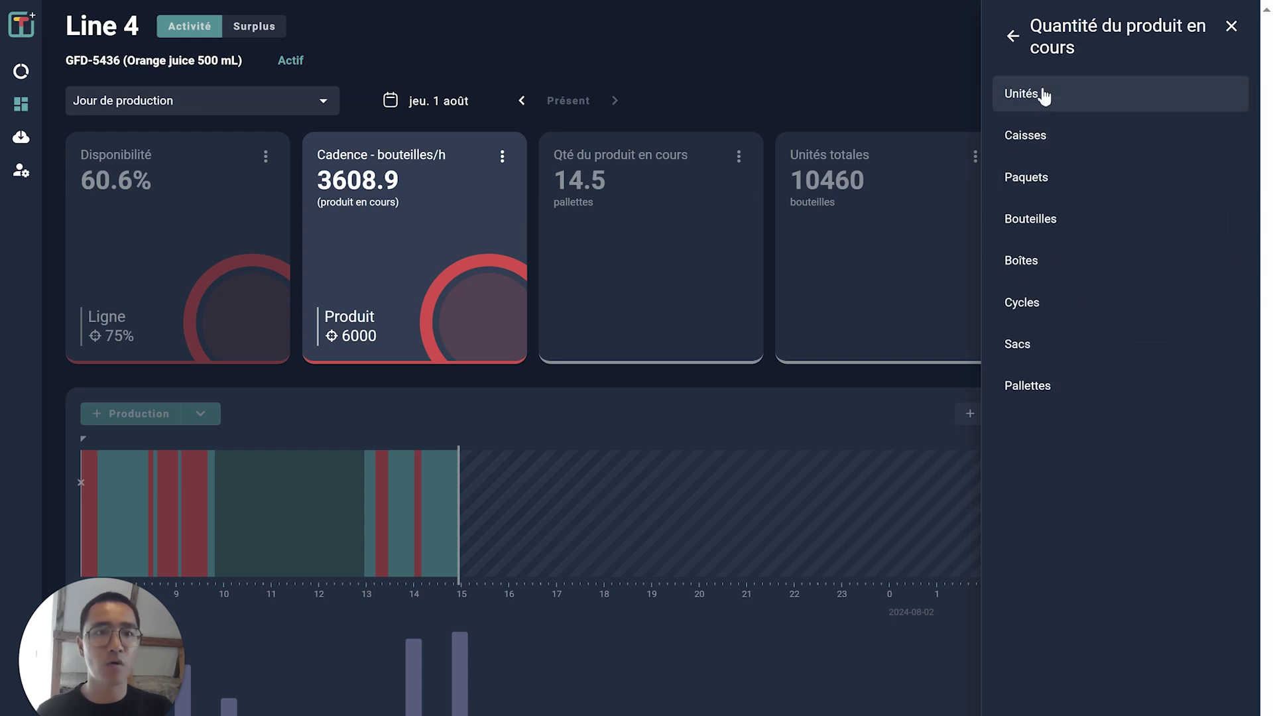
click(1035, 219)
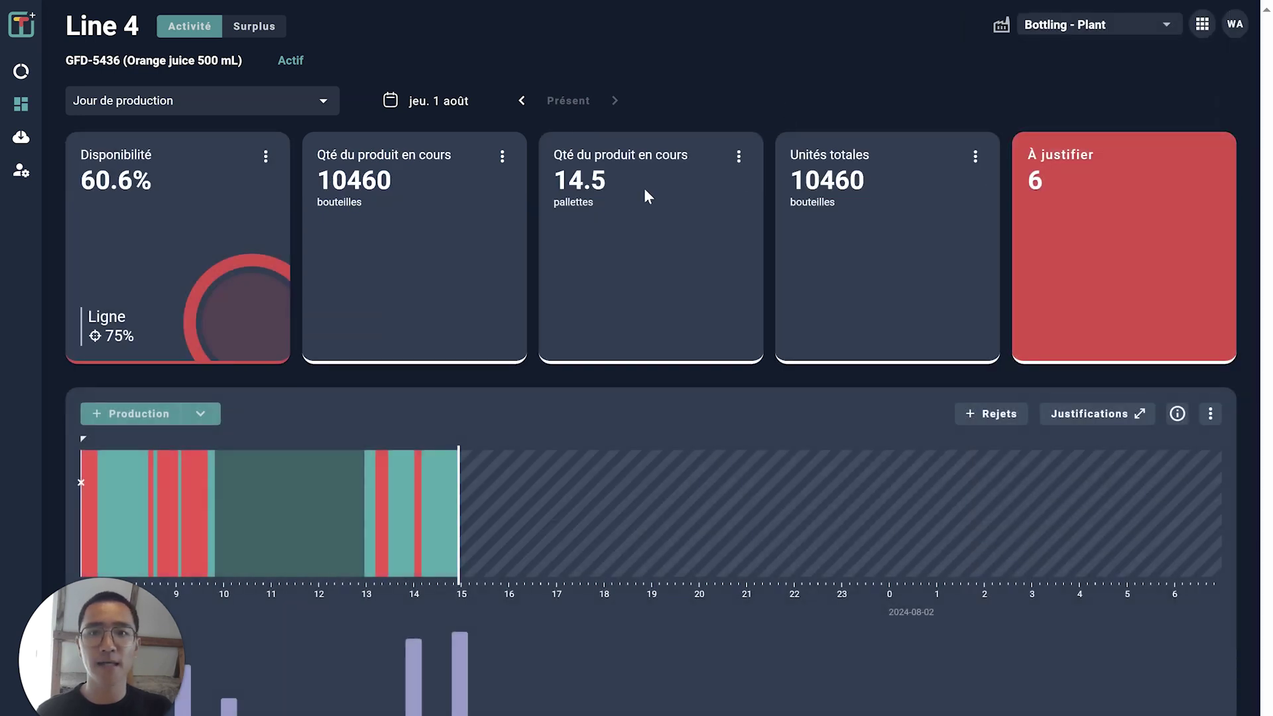
Set the pallettes indicator of the current product's quantity to caisses, and the Unités totales indicator to pallettes
click(738, 157)
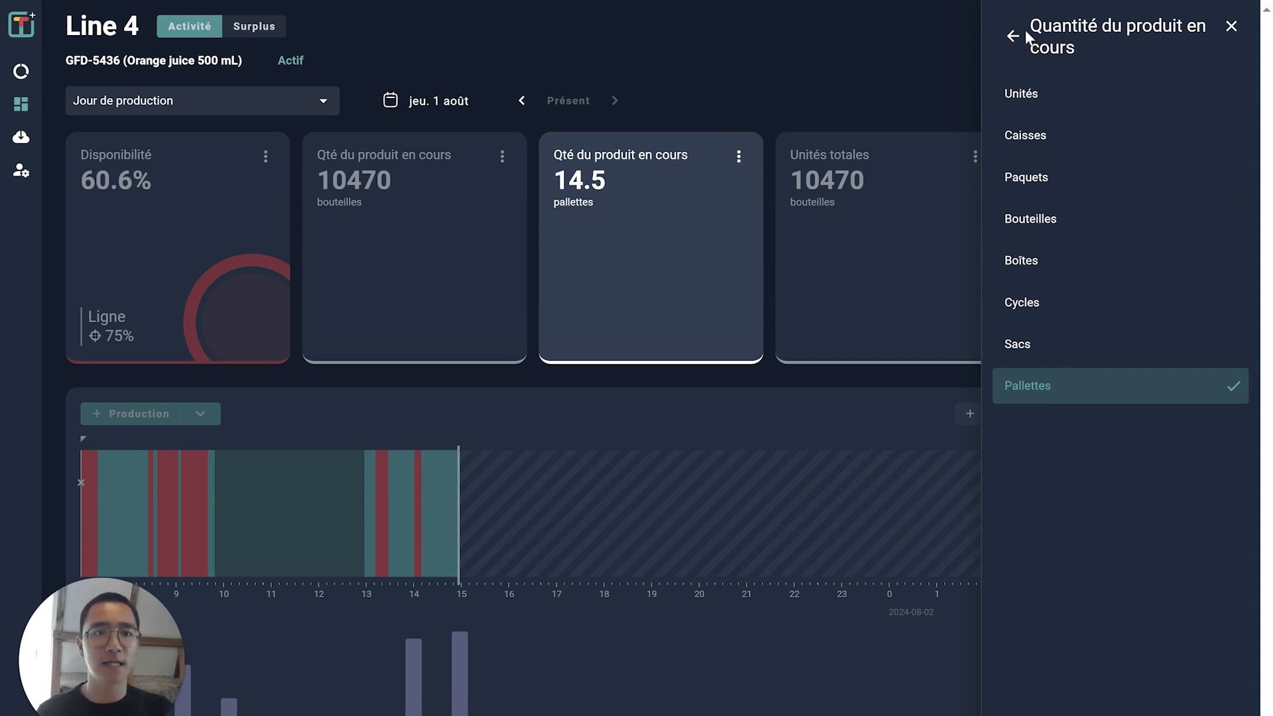
click(1038, 146)
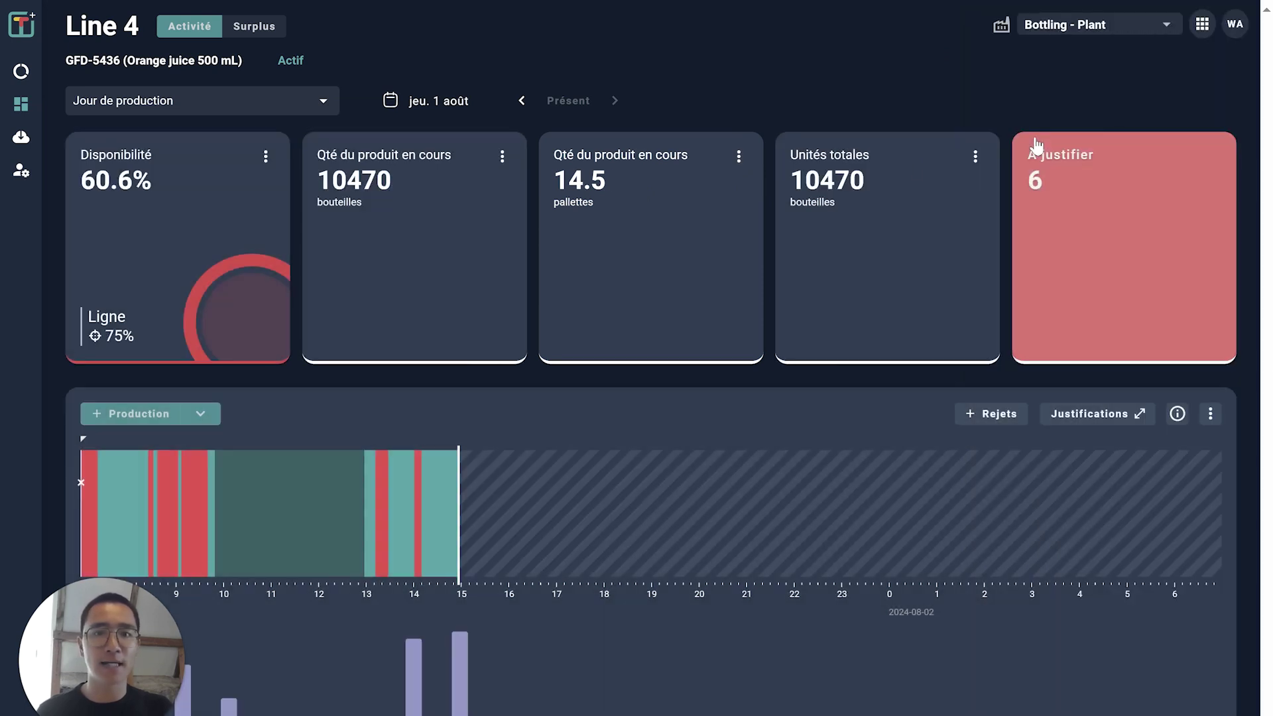
click(975, 156)
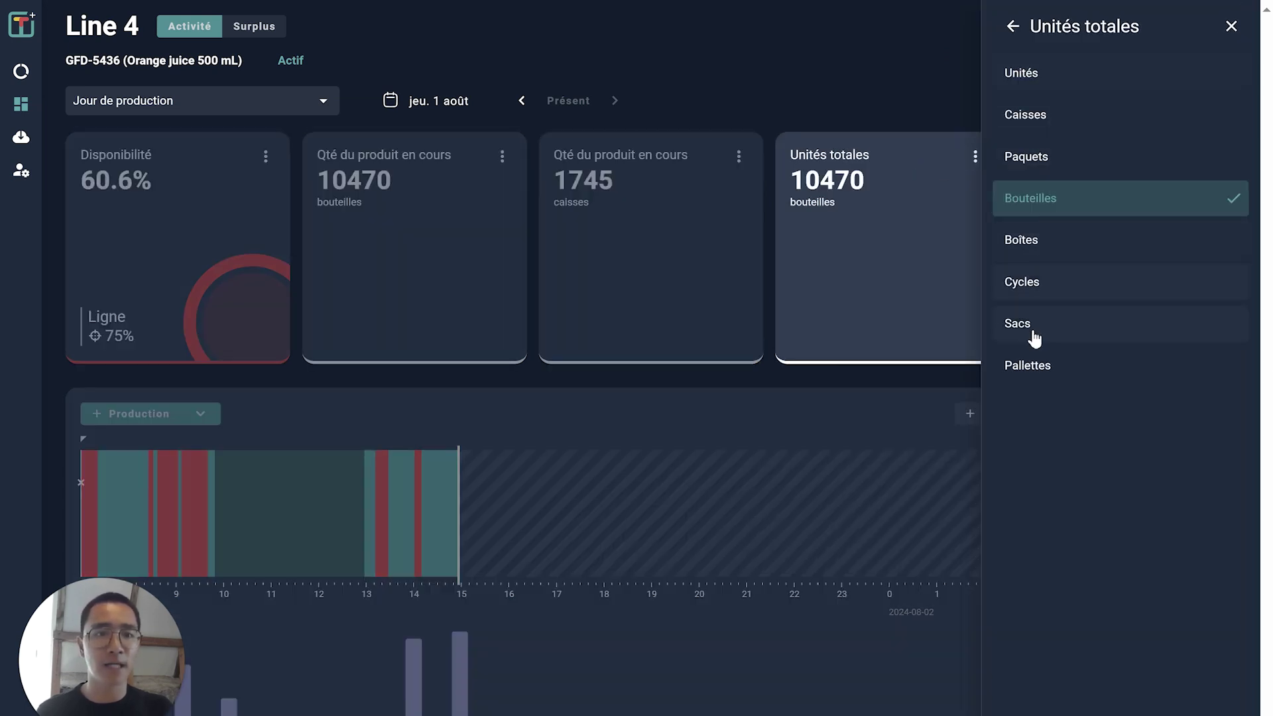
click(1028, 364)
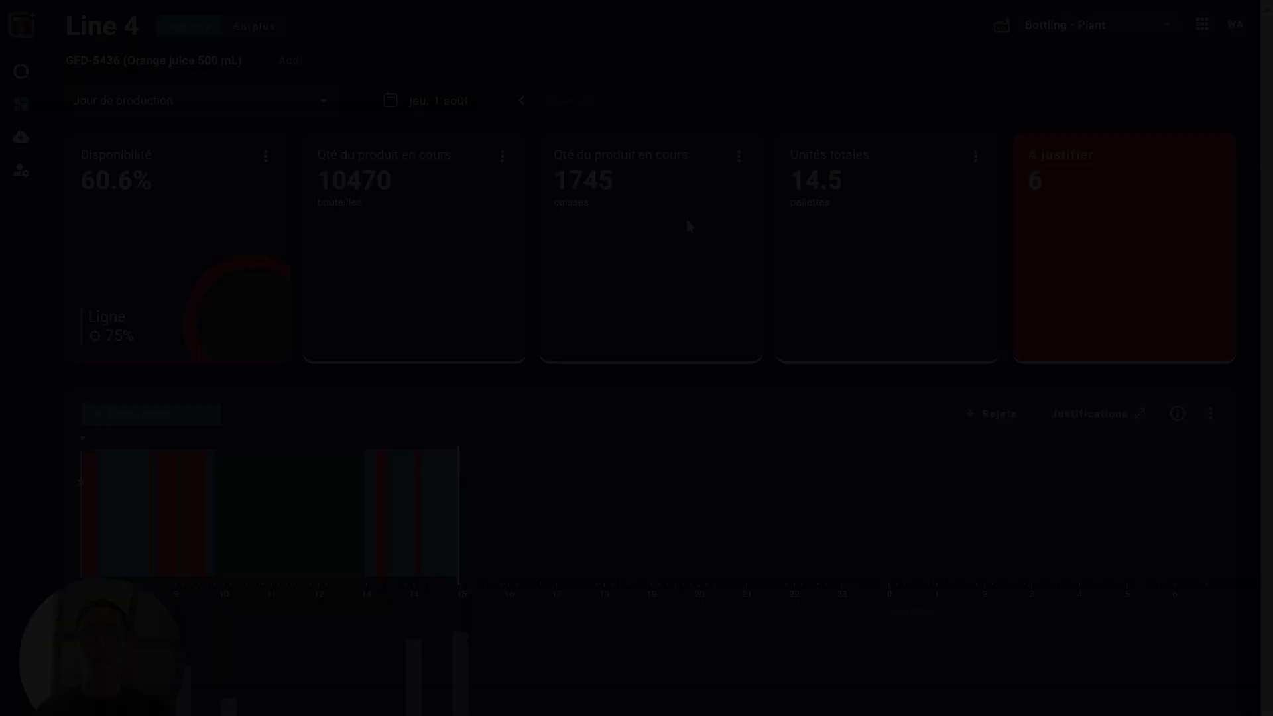